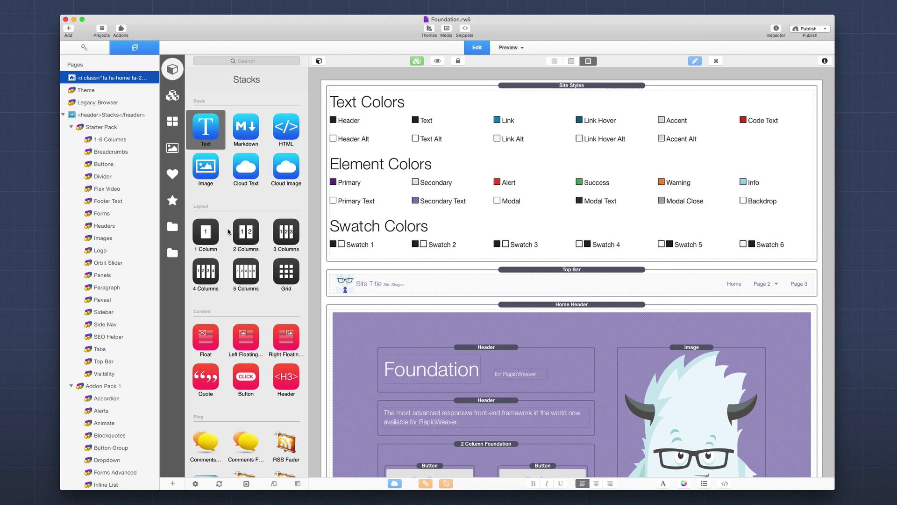
- Look through the available stacks in the Stacks library from start to end
scroll(229, 270, "down", 10)
scroll(229, 270, "up", 15)
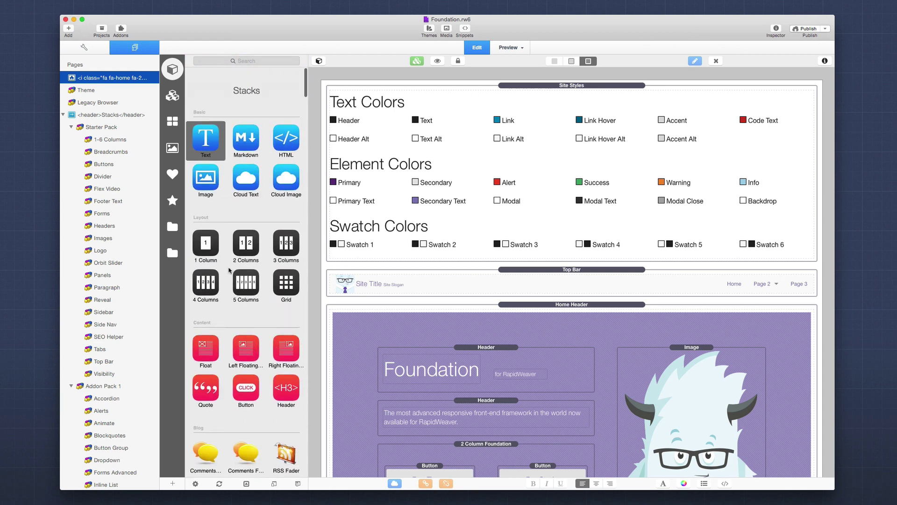
scroll(229, 270, "down", 15)
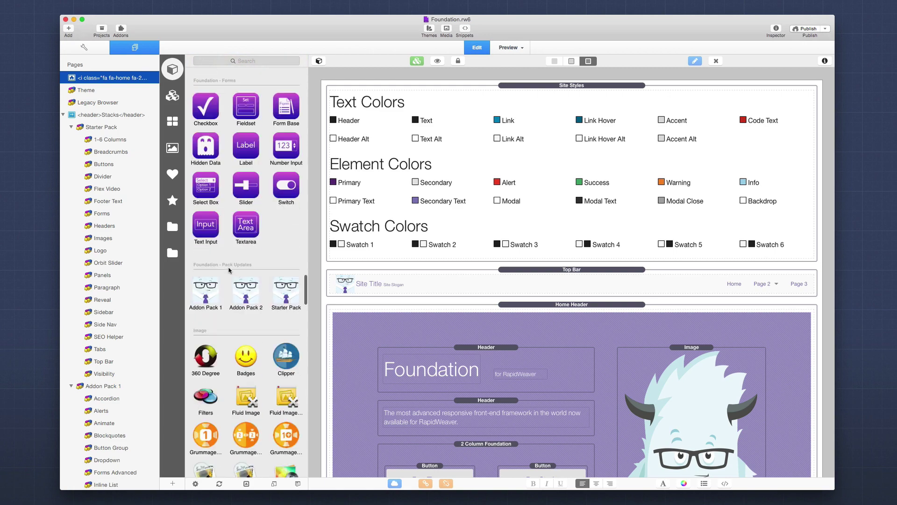
scroll(229, 270, "up", 15)
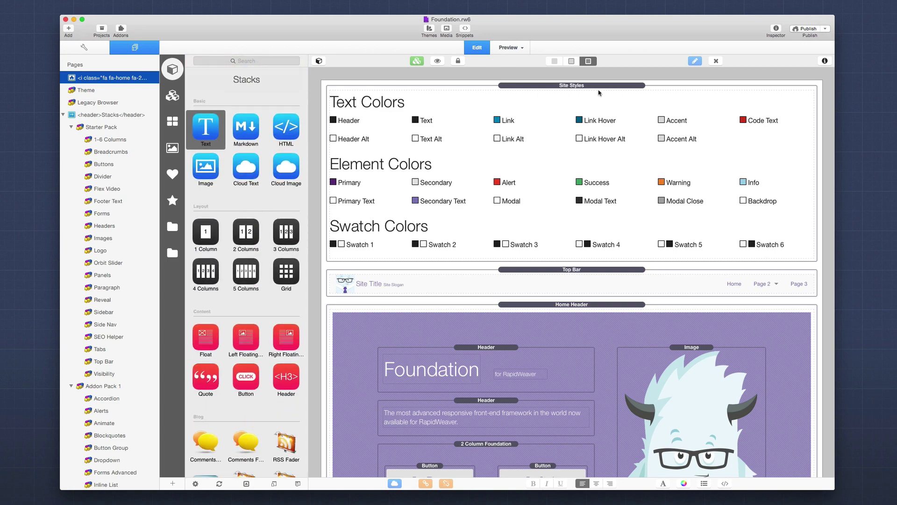
- Show the info sidebar with the Stacks Page settings beside the page layout
left_click(825, 61)
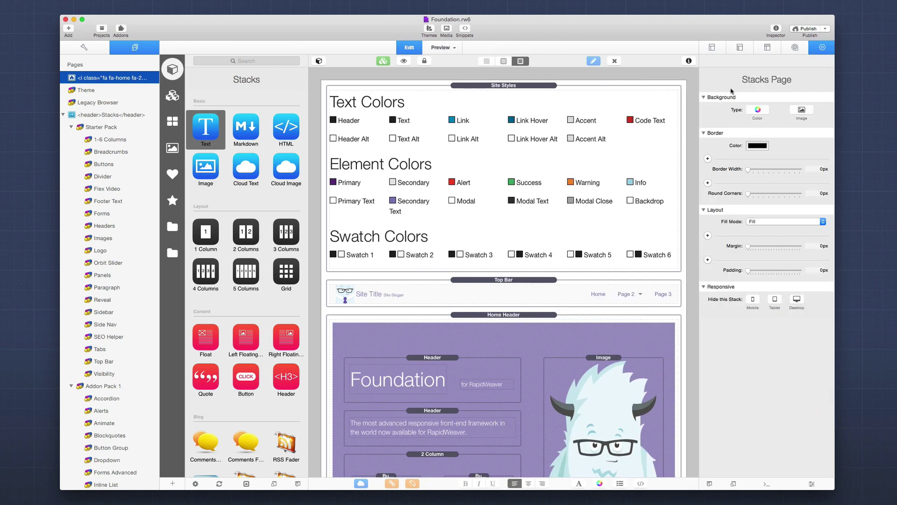
left_click(801, 49)
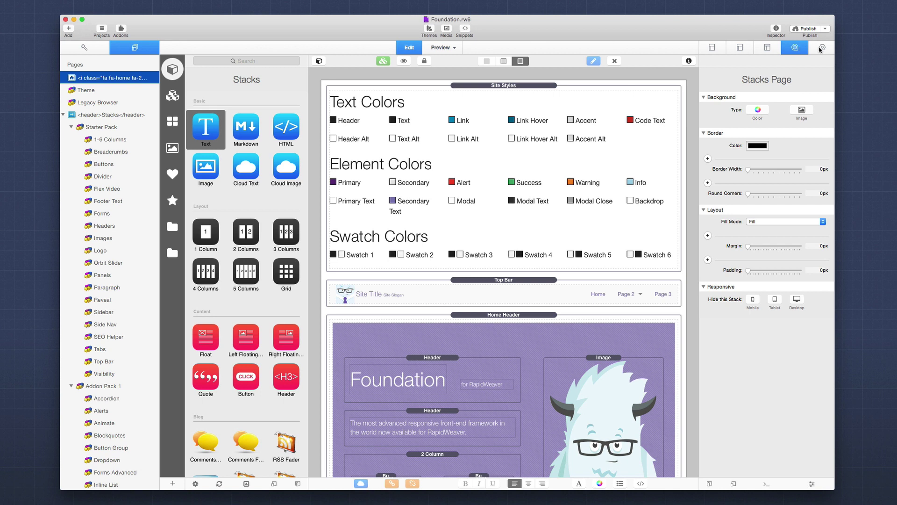
left_click(821, 48)
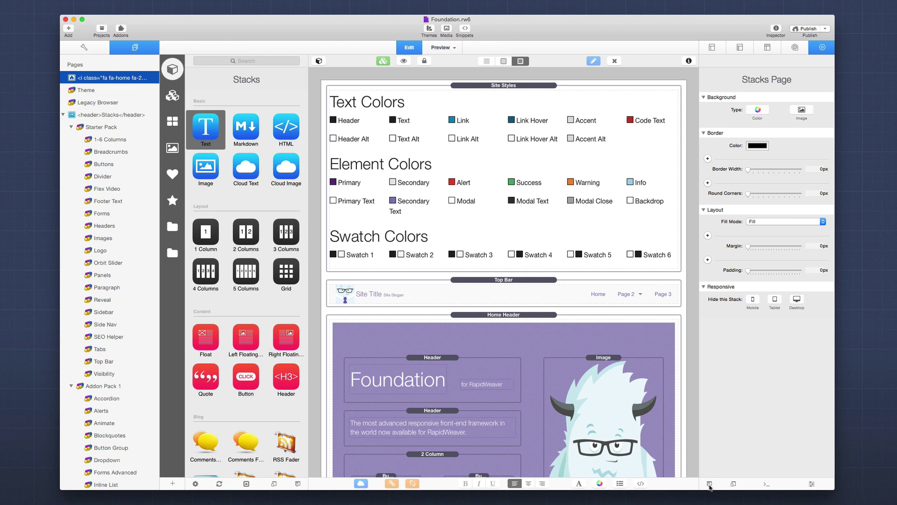
- Try the Stacks Page info panel as a popover and as a floating window, and return it to the sidebar
left_click(709, 483)
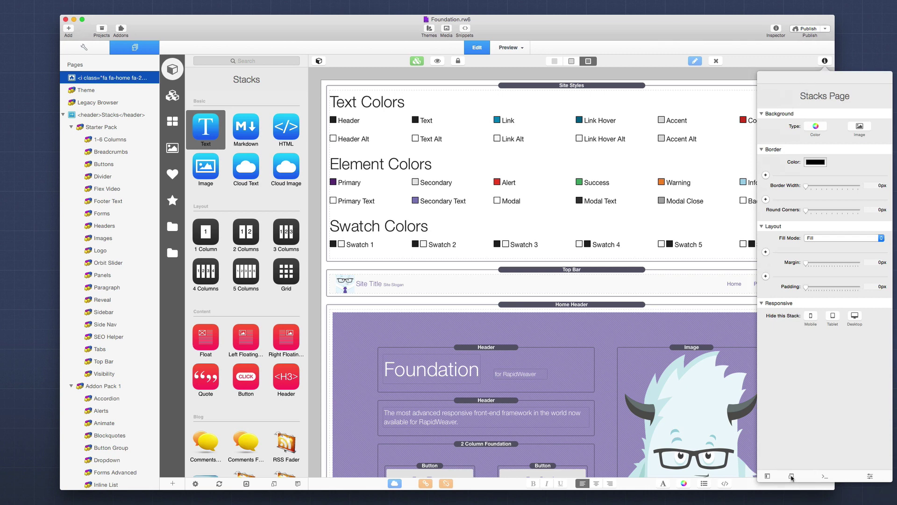
left_click(791, 477)
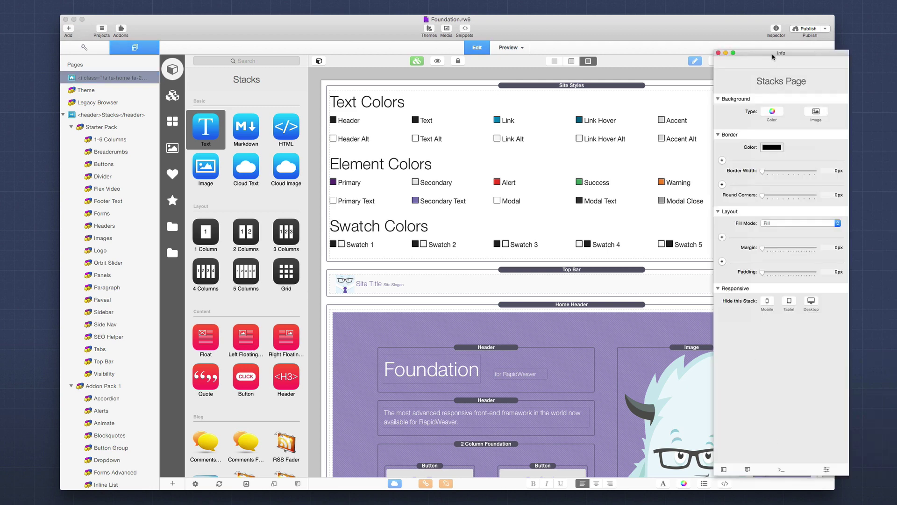
left_click_drag(772, 56, 722, 61)
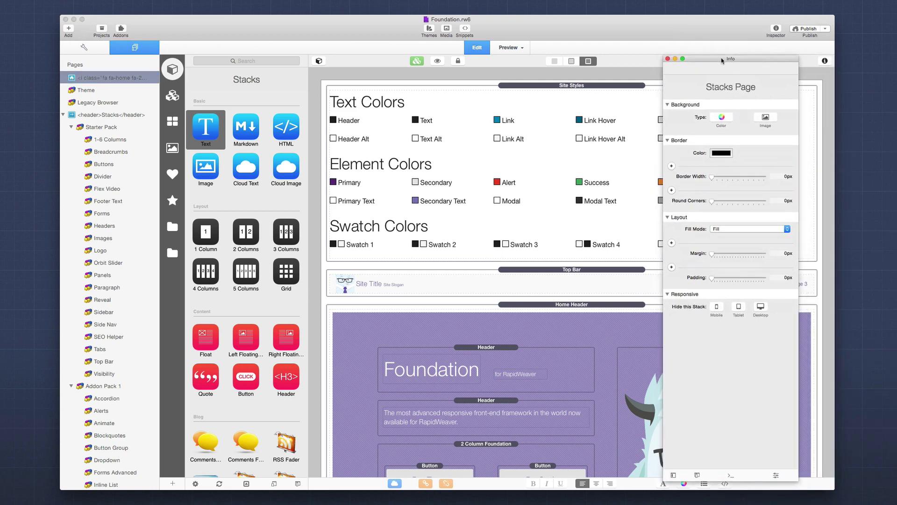
left_click(673, 476)
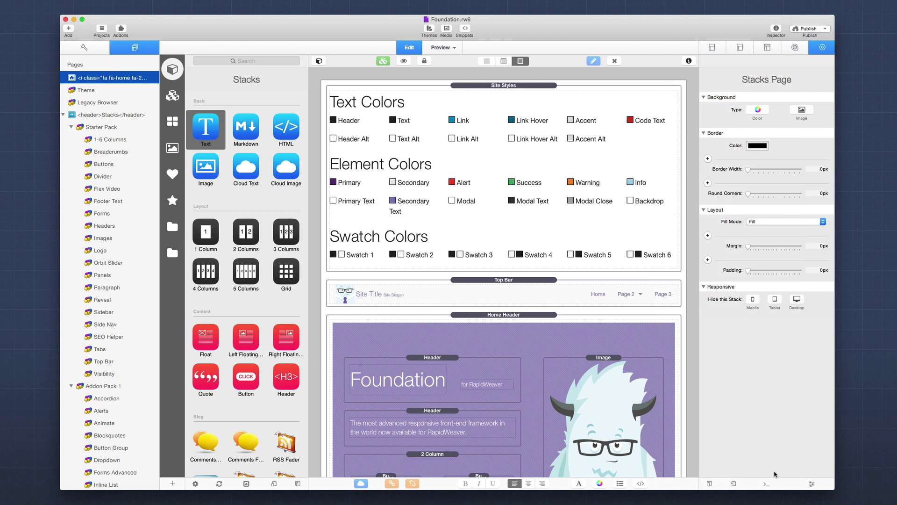
- Review the General, Shortcuts and HTML settings in the Stacks preferences and close them
left_click(811, 484)
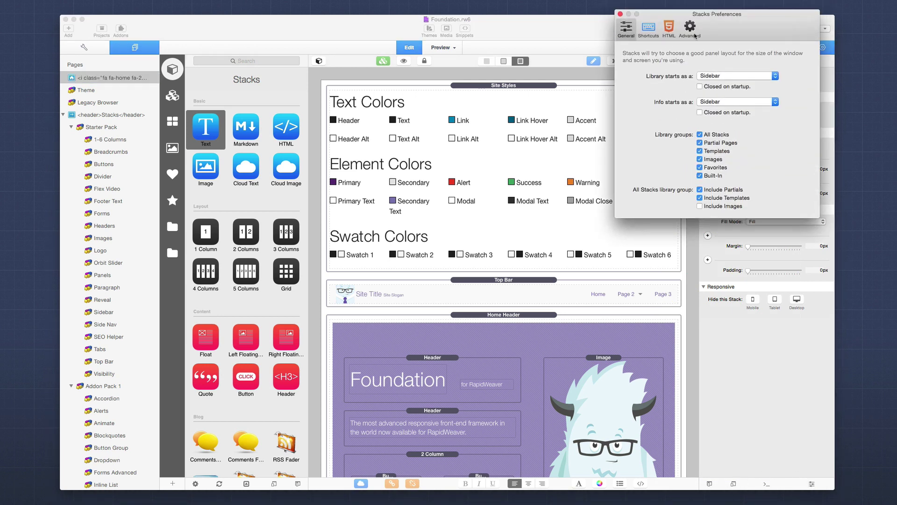
left_click(650, 27)
left_click(670, 27)
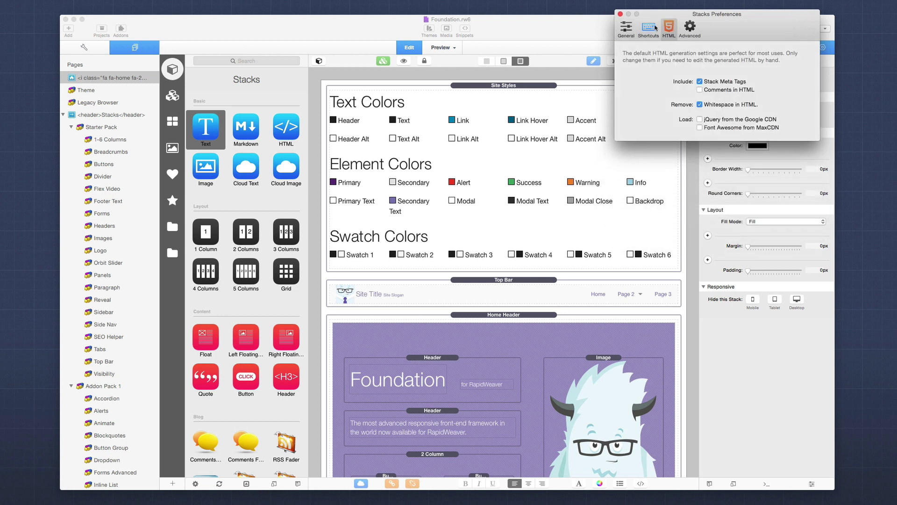
left_click(620, 15)
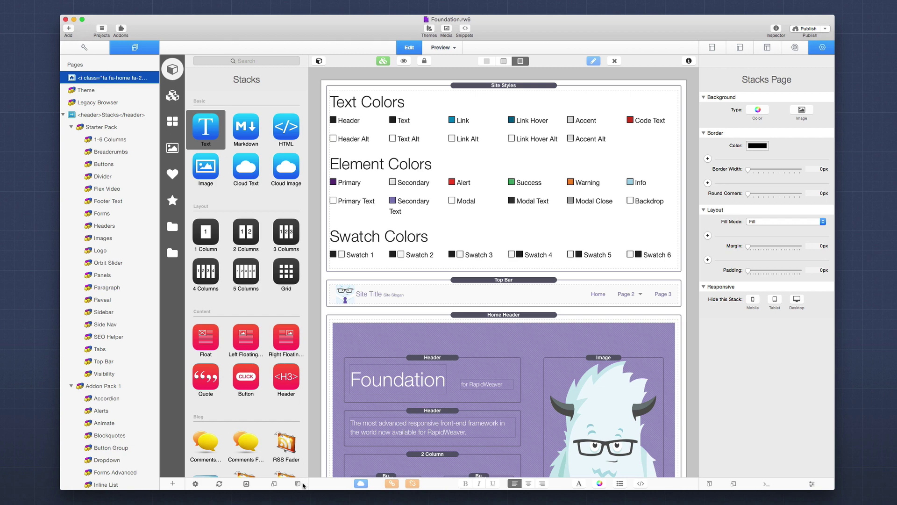
- Hide and show the Stacks library sidebar twice, leaving it shown
left_click(320, 62)
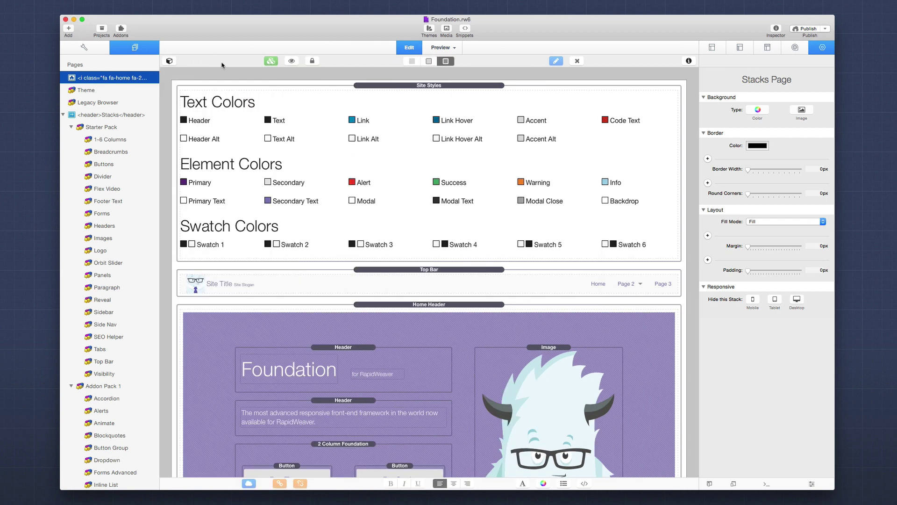
left_click(170, 61)
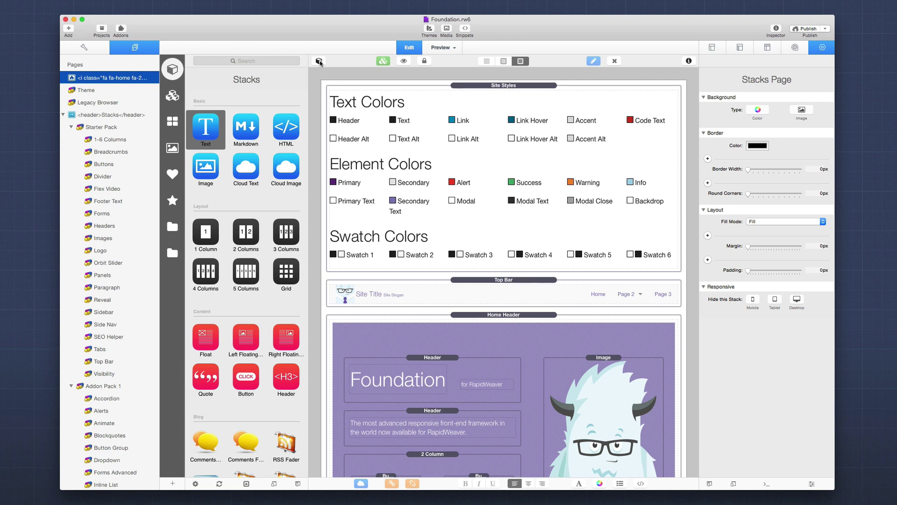
left_click(319, 61)
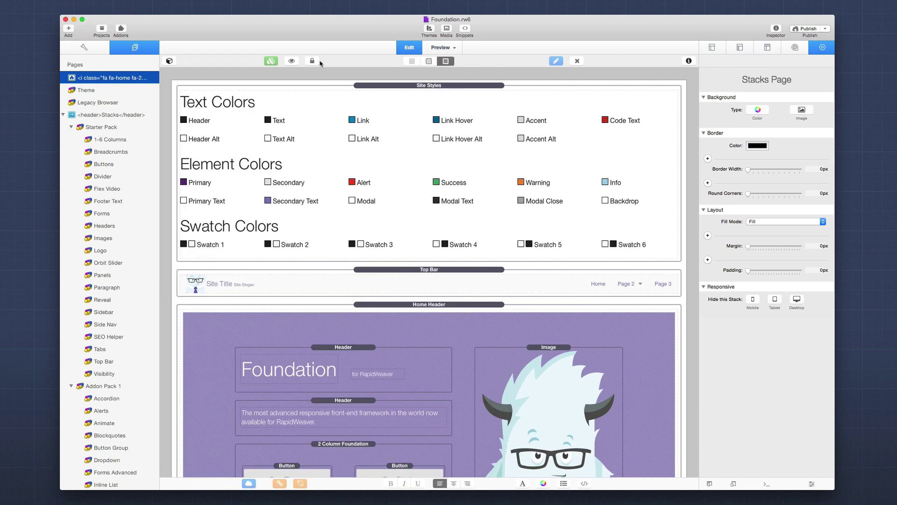
left_click(170, 62)
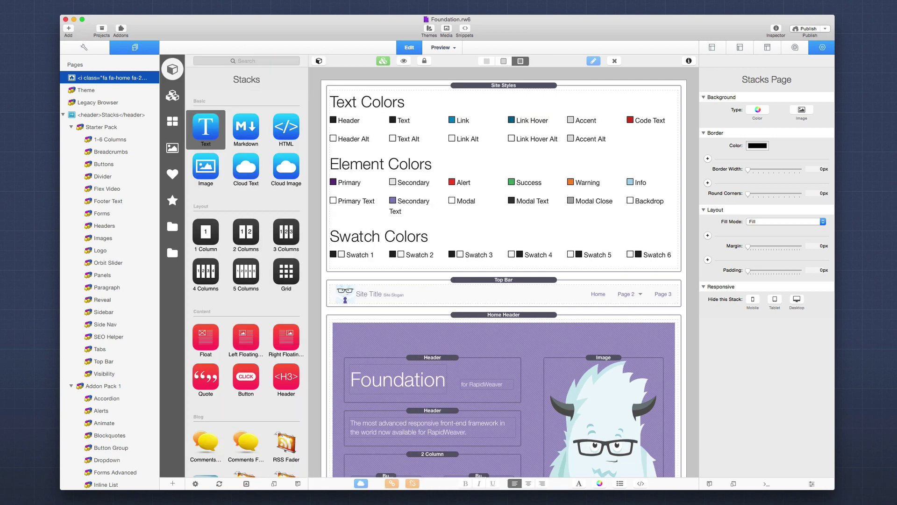
- Try the Stacks library as a popover, look through its stacks and return it to the sidebar
left_click(297, 483)
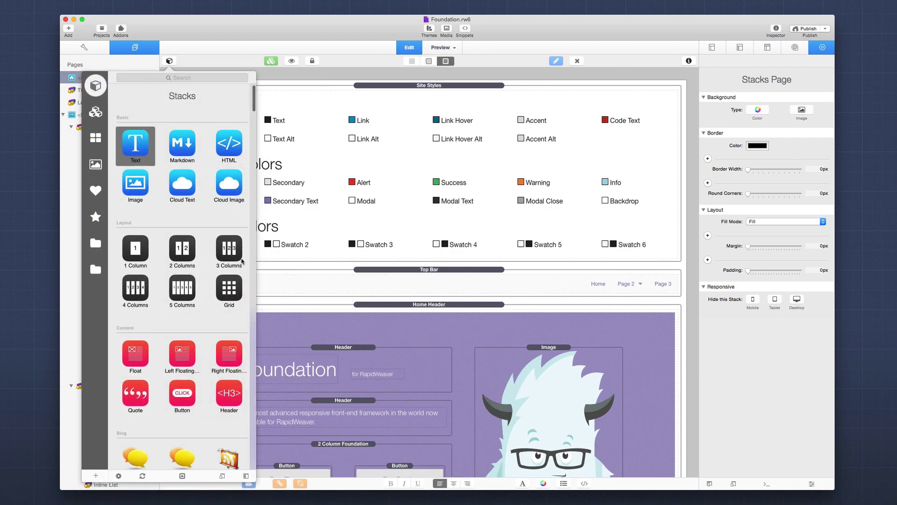
scroll(215, 310, "down", 5)
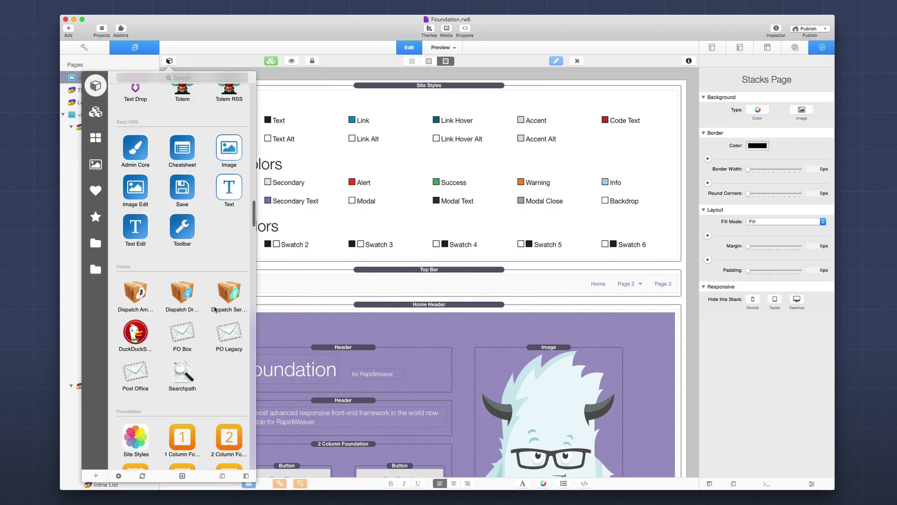
scroll(215, 309, "up", 5)
scroll(216, 309, "down", 10)
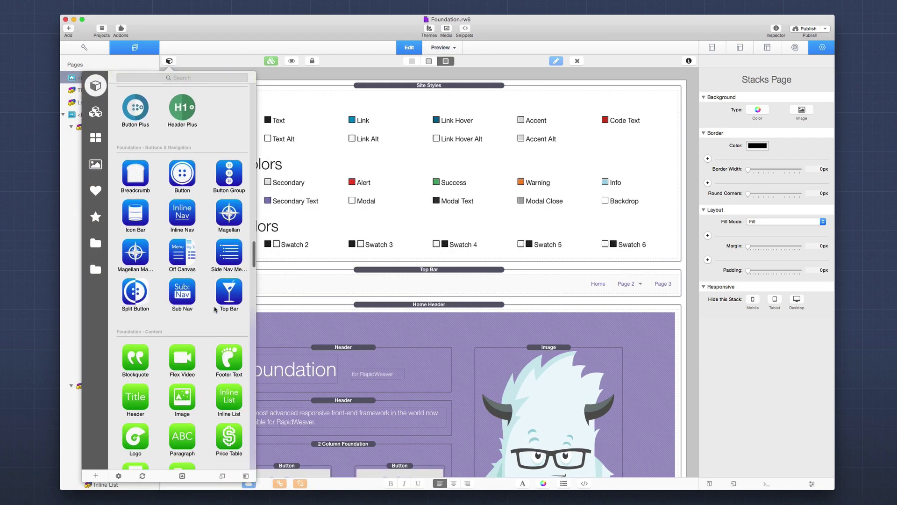
scroll(216, 309, "up", 10)
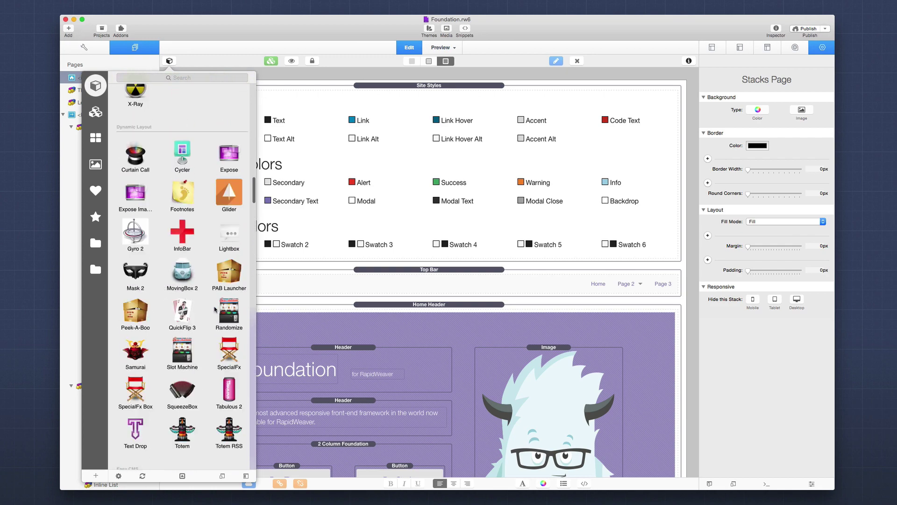
scroll(215, 309, "up", 3)
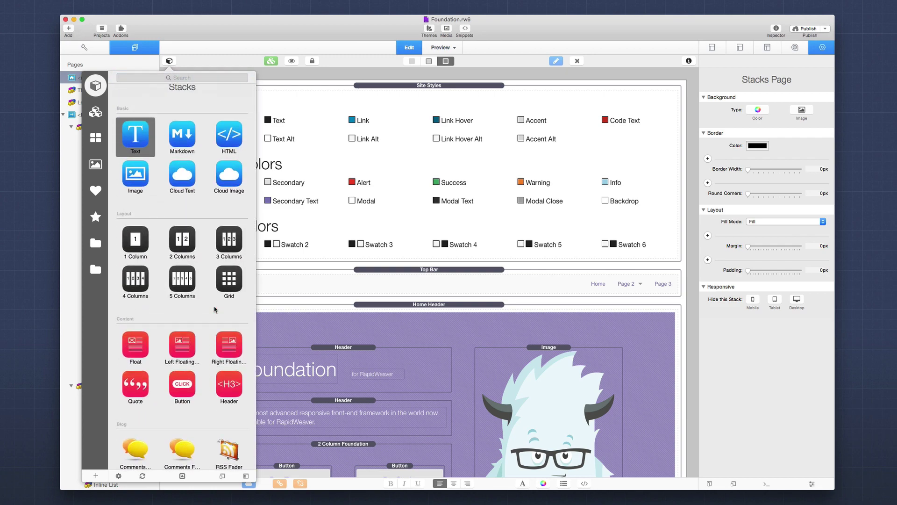
scroll(199, 319, "down", 20)
scroll(196, 320, "up", 20)
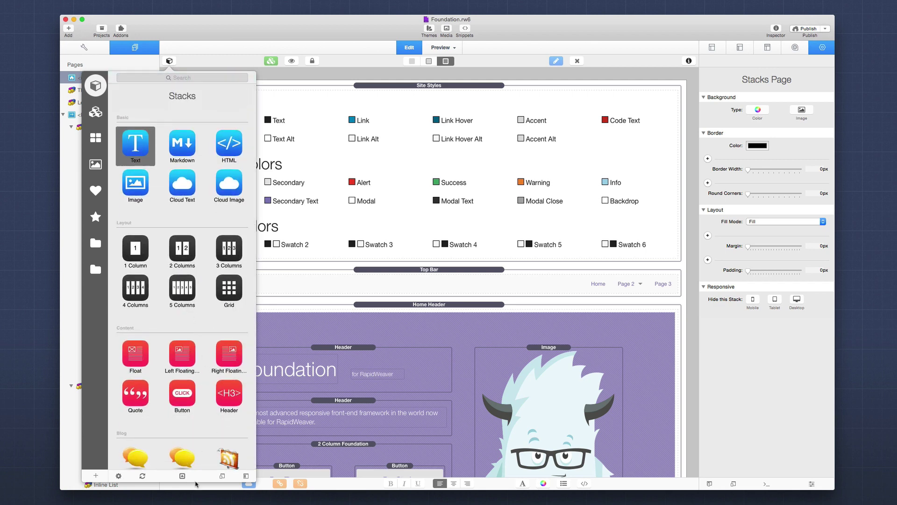
left_click(246, 476)
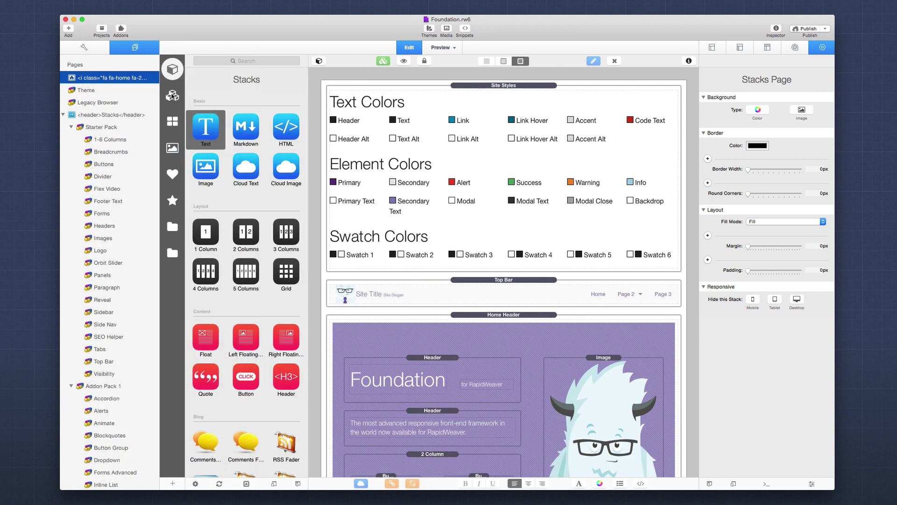
- Look through the Partials, Templates, Images, Favorites and Built In groups of the Stacks library
left_click(172, 95)
left_click(172, 148)
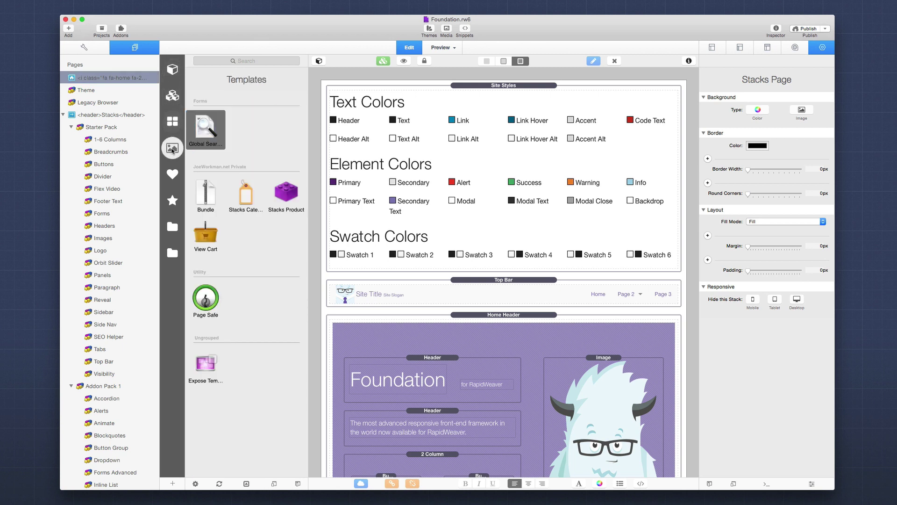
left_click(172, 95)
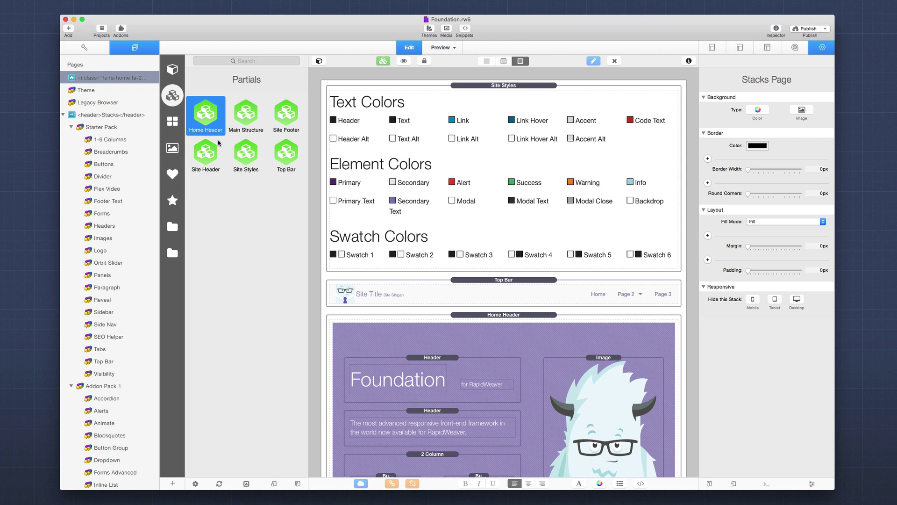
left_click(173, 122)
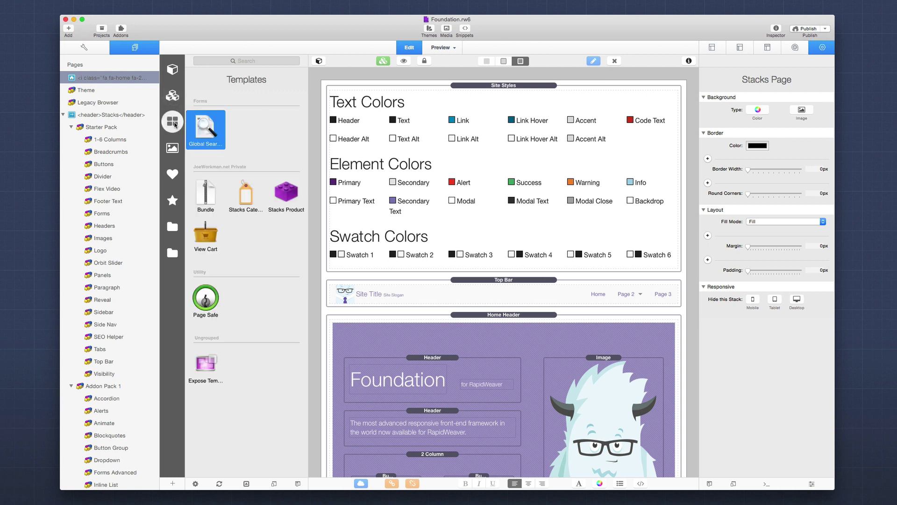
left_click(173, 149)
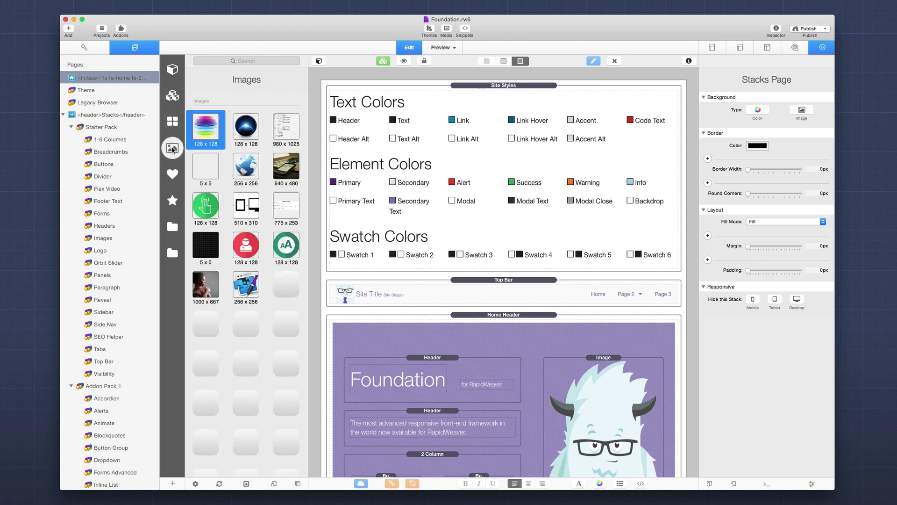
left_click(179, 172)
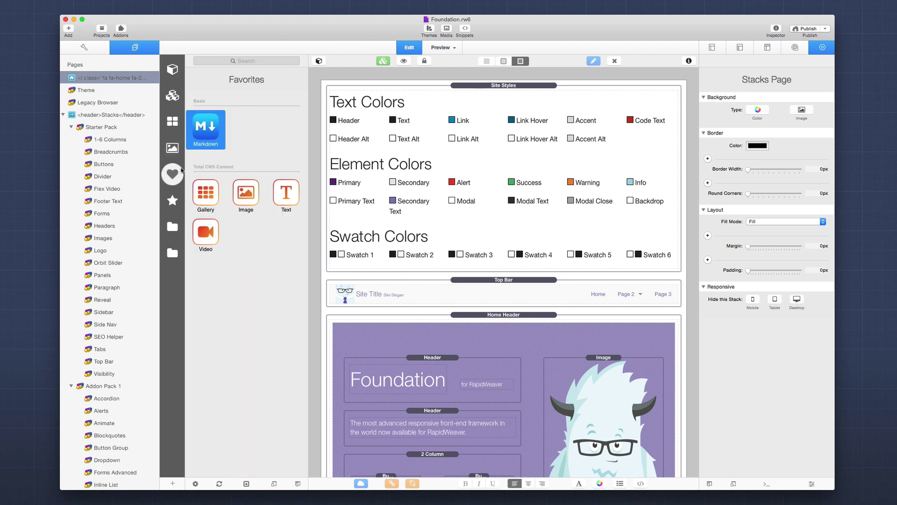
left_click(175, 203)
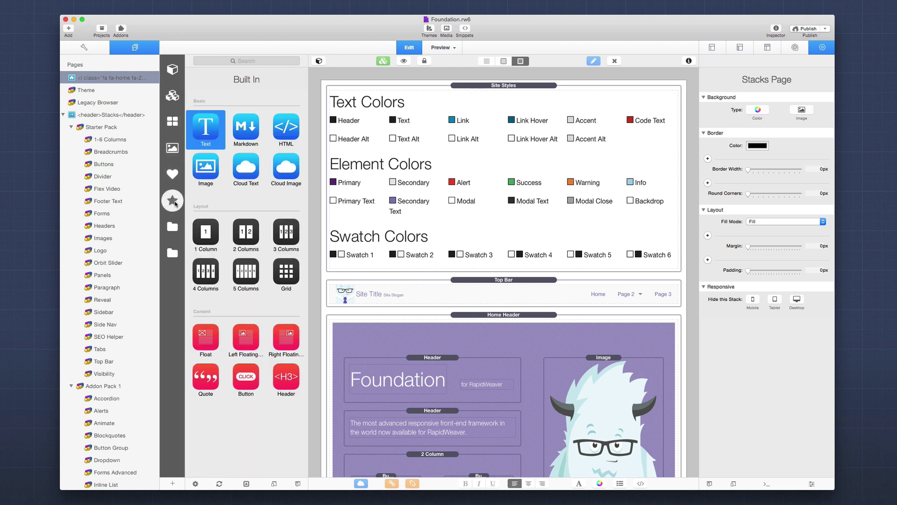
- Look through the Foundation group in the Stacks library and return to the list of all stacks
left_click(173, 230)
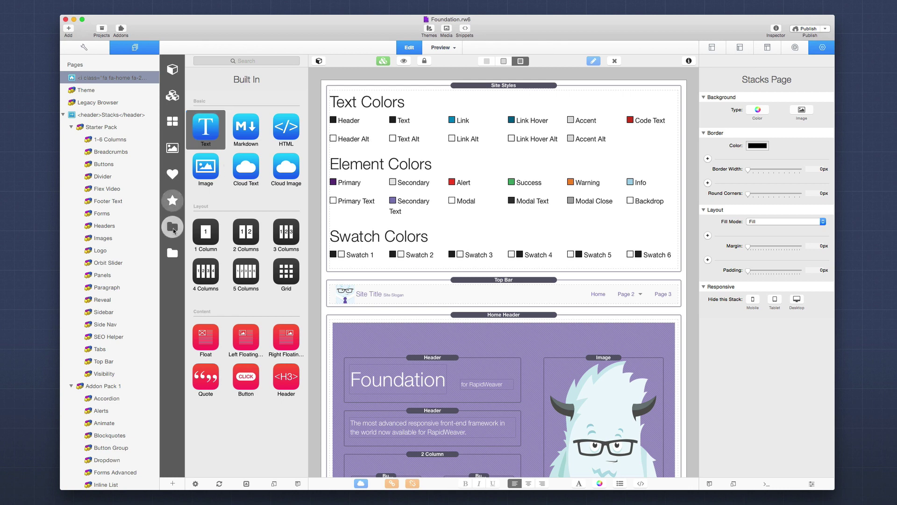
left_click(173, 252)
left_click(172, 229)
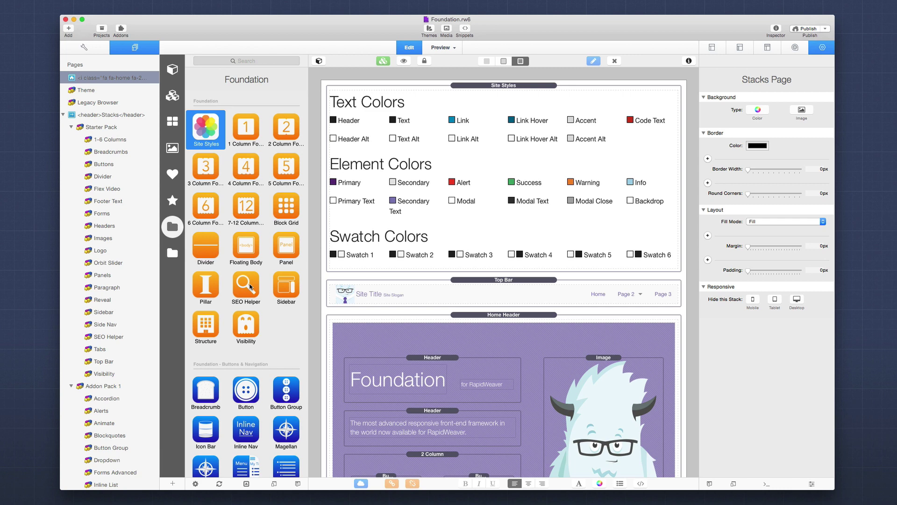
scroll(250, 287, "down", 10)
scroll(250, 287, "up", 10)
left_click(171, 70)
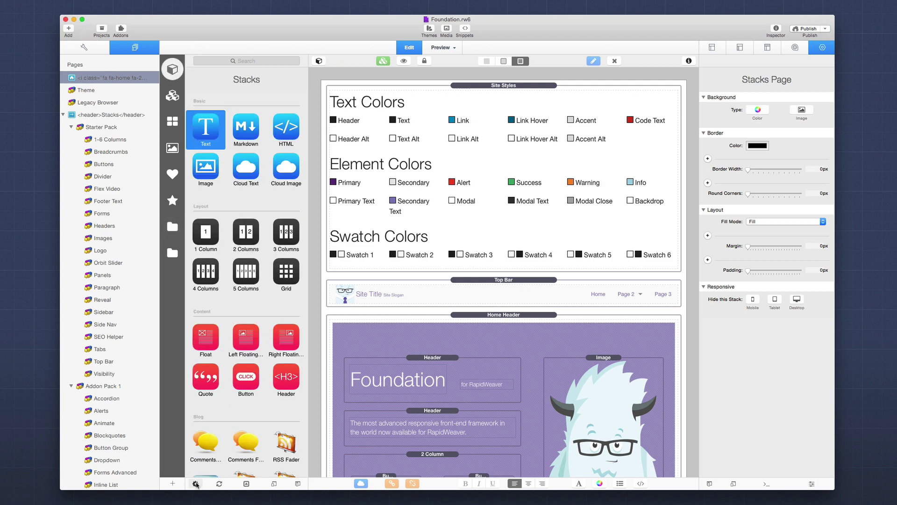
- Look through the Stacks library's display options, including Icon Size, Arrange Stacks and Show Hidden Stacks, without changing any
left_click(195, 483)
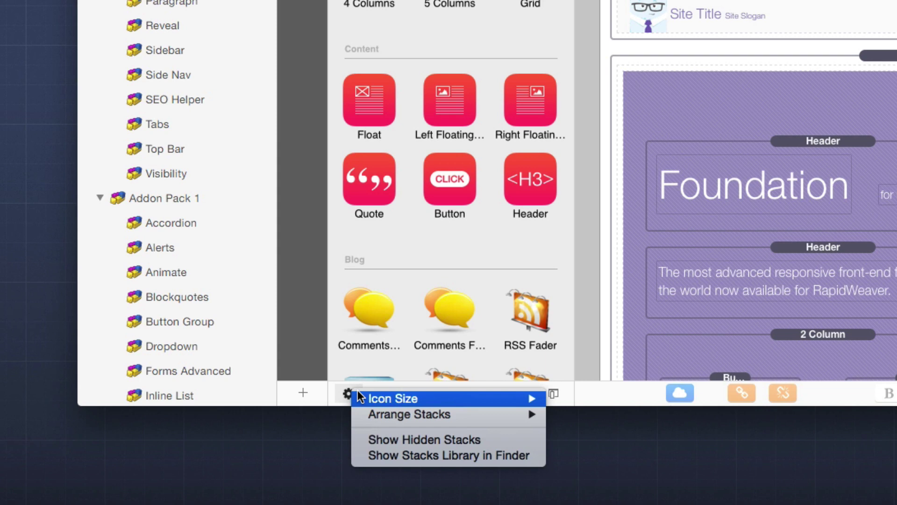
mouse_move(223, 486)
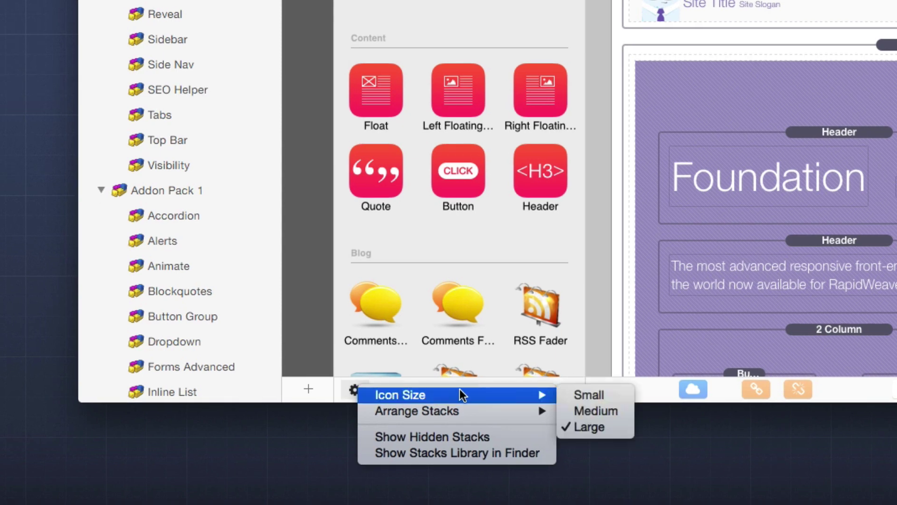
mouse_move(452, 413)
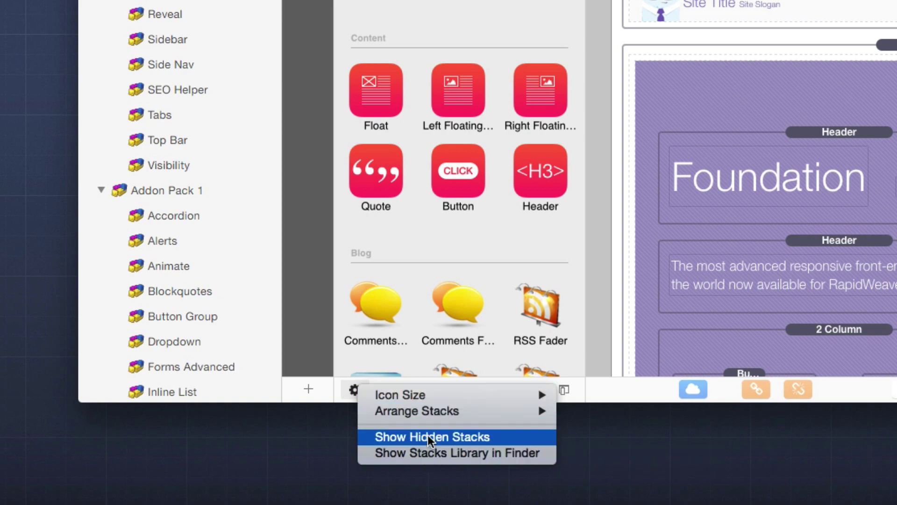
left_click(452, 37)
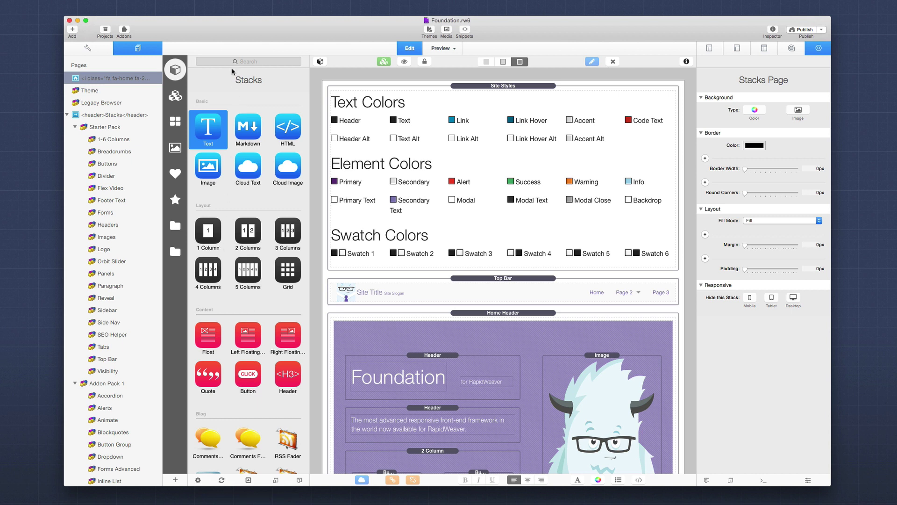
- Search the Stacks library for "Slider" and clear the search to list all stacks again
left_click(235, 60)
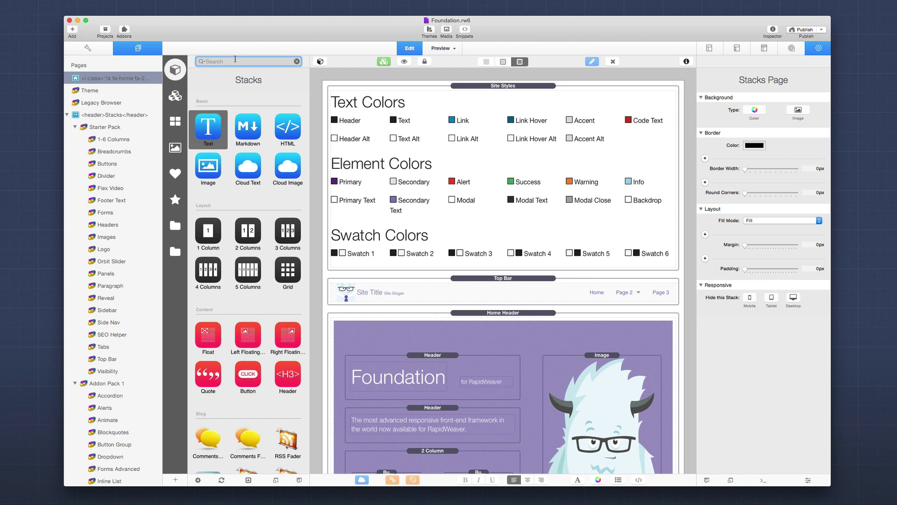
type("Slider")
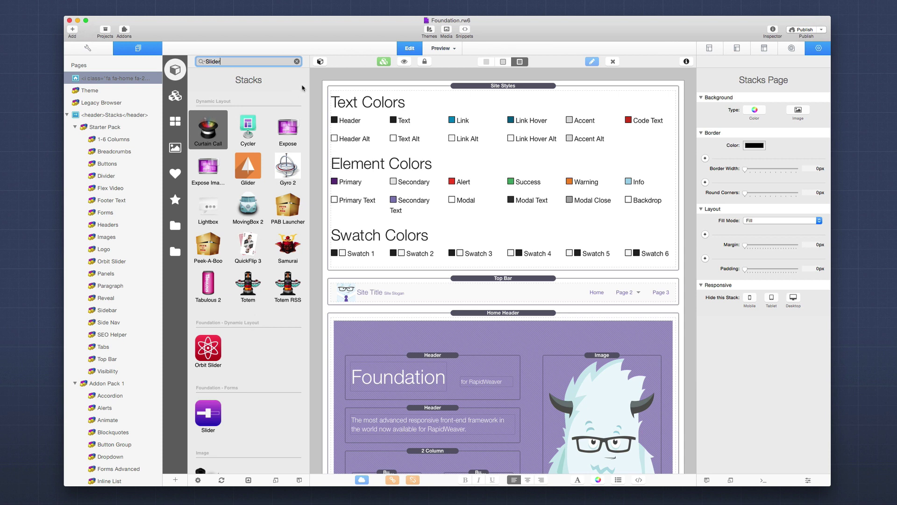
left_click(296, 61)
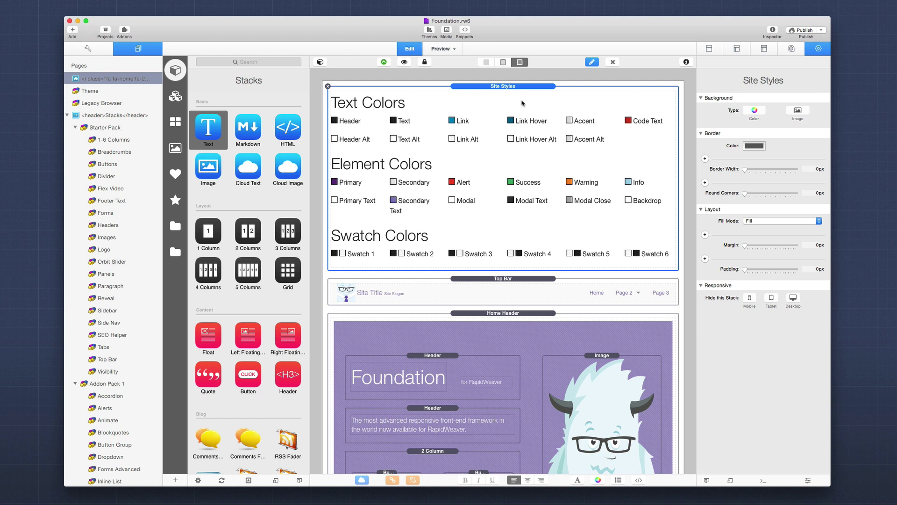
- Open the Site Styles partial for editing and look through all settings of the Site Styles stack inside it
double_click(494, 94)
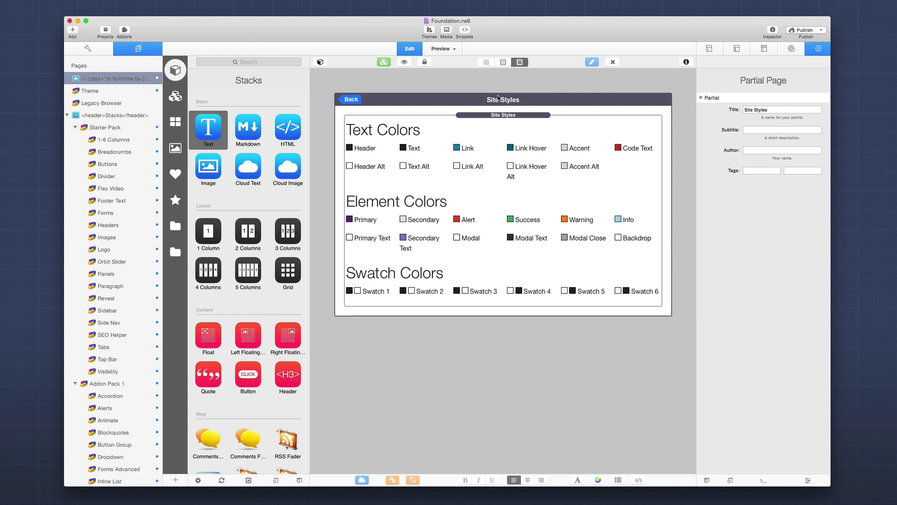
left_click(493, 116)
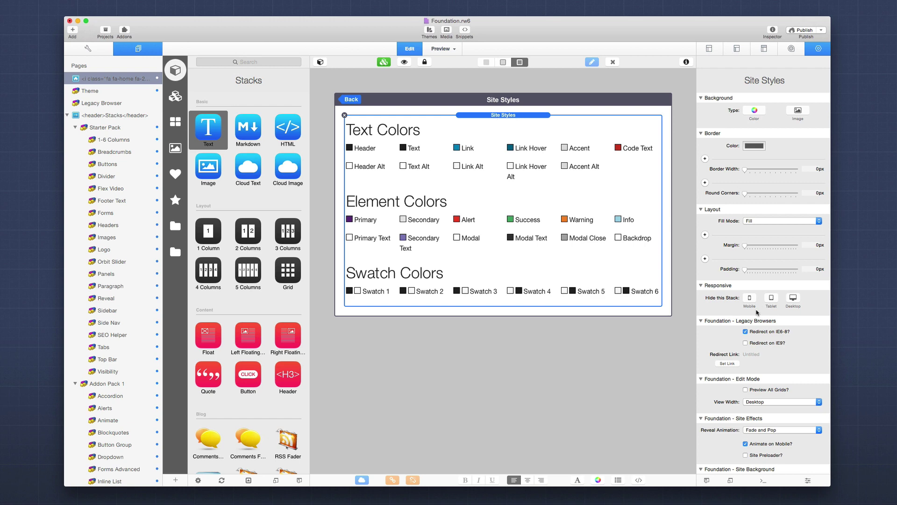
scroll(757, 312, "down", 15)
scroll(757, 312, "down", 10)
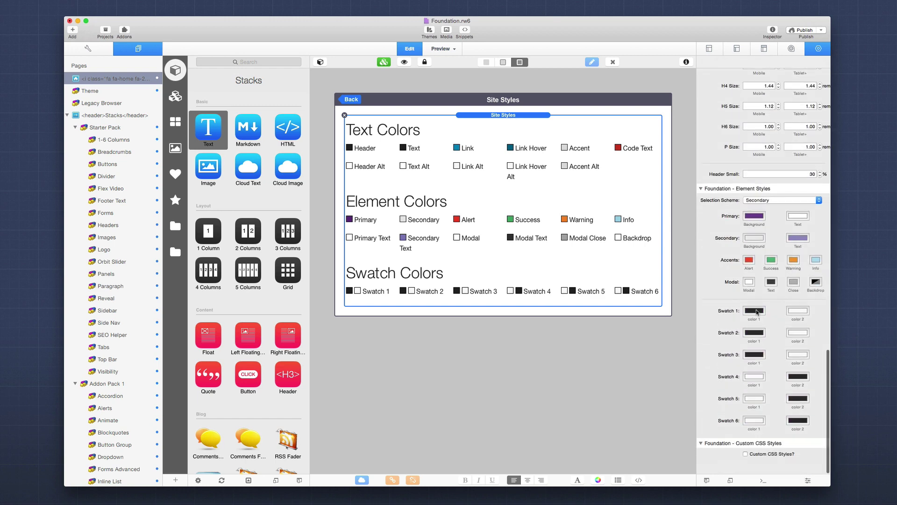
- View the partial's title setting, find the Site Styles partial in the Partials library group and return to the page
left_click(438, 96)
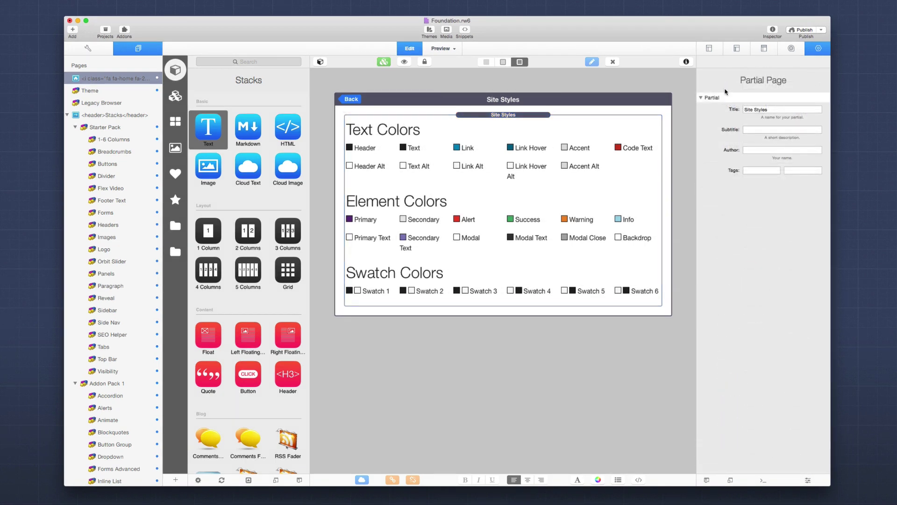
left_click(781, 108)
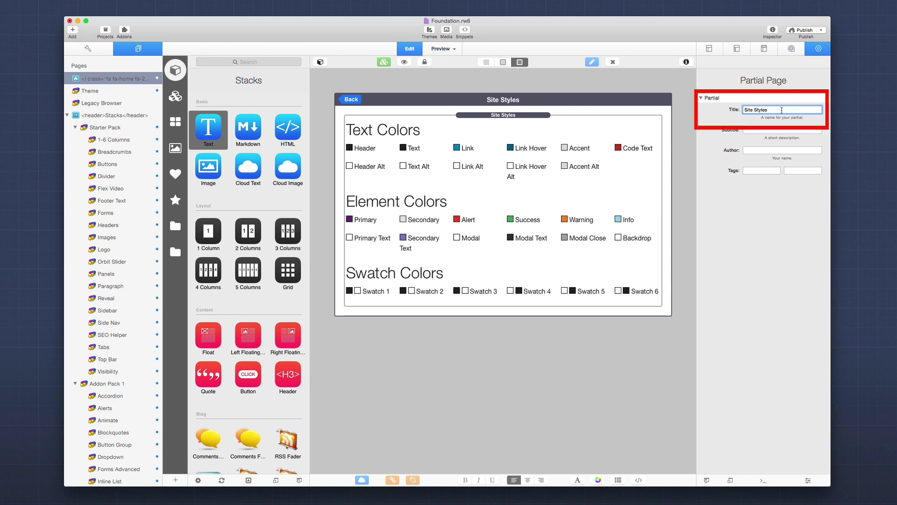
left_click(175, 95)
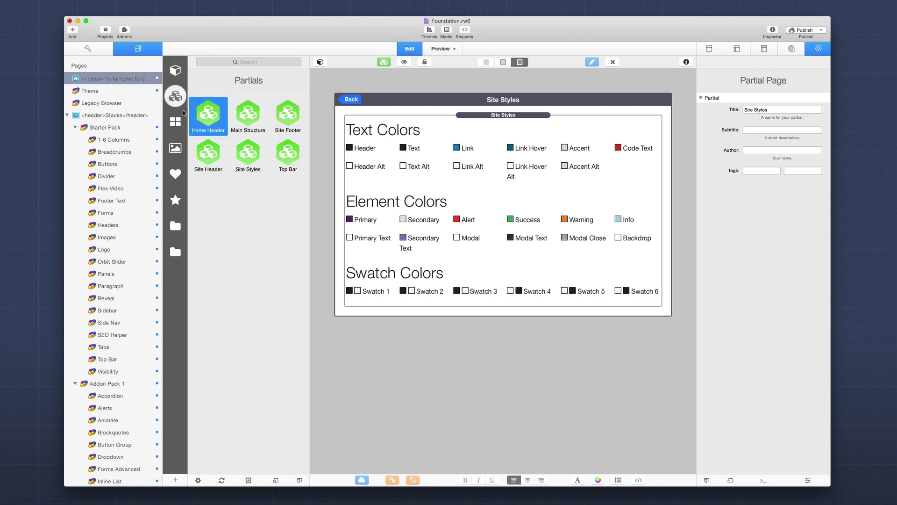
left_click(244, 156)
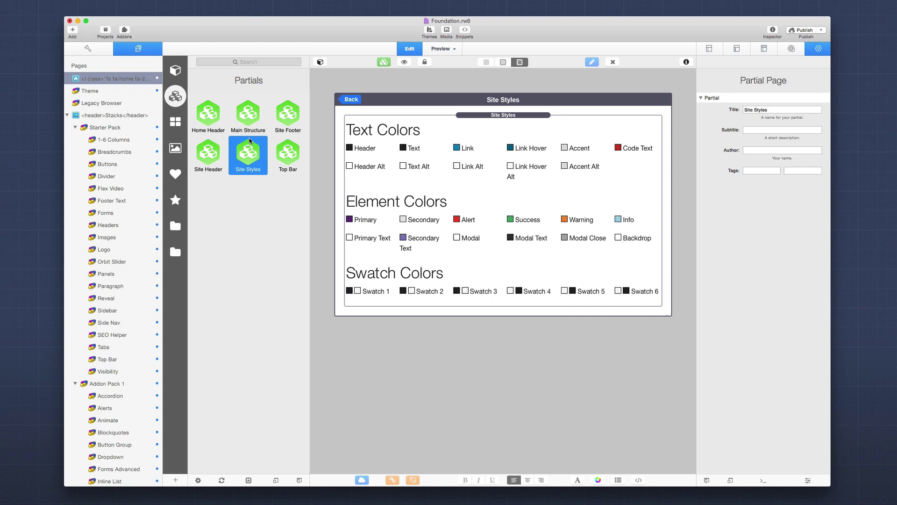
left_click(350, 99)
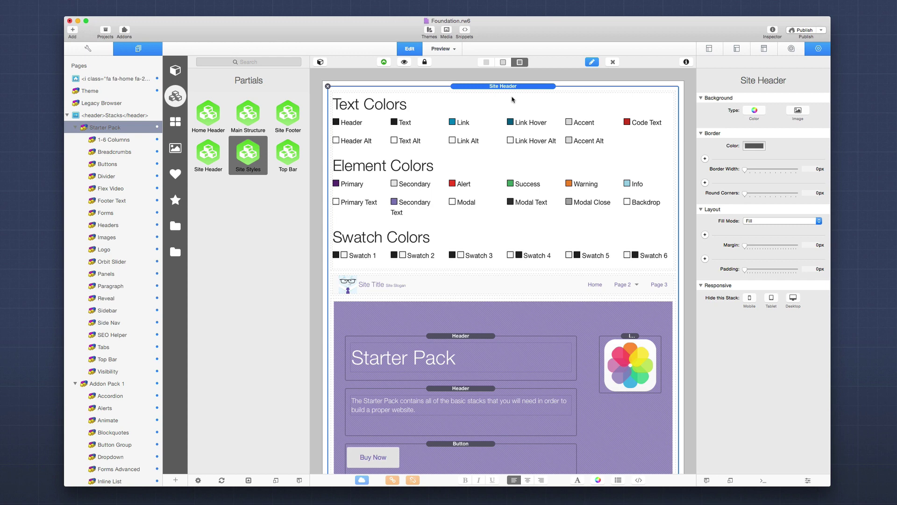
- Open the Starter Pack page's Site Header partial and inspect its Site Styles, Top Bar, Structure and 2 Column Foundation stacks
double_click(502, 97)
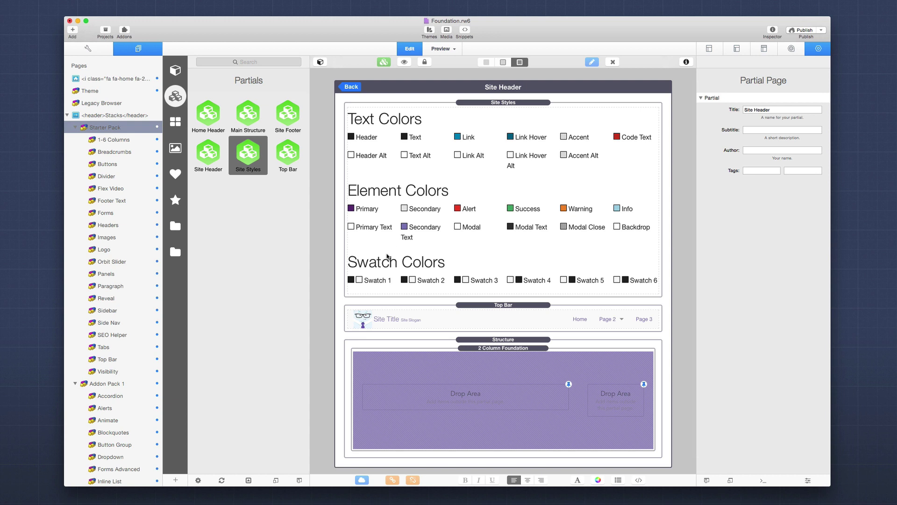
left_click(479, 116)
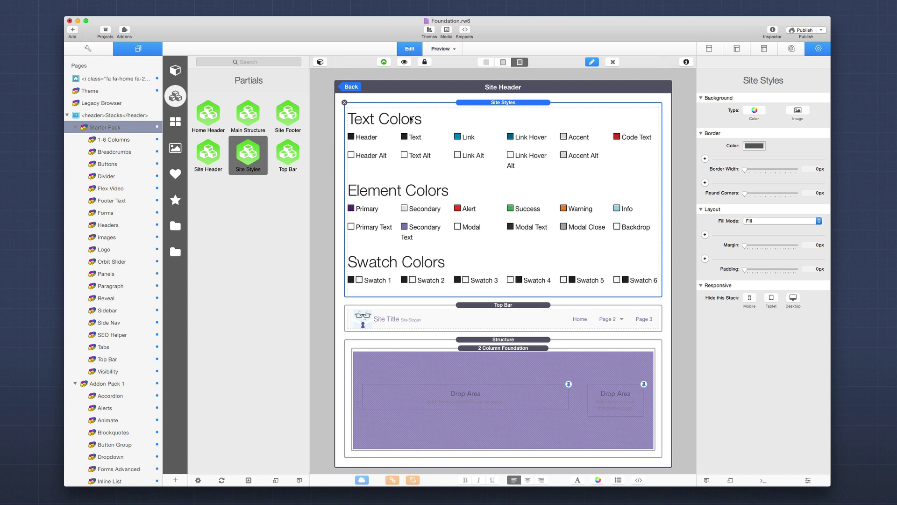
left_click(461, 303)
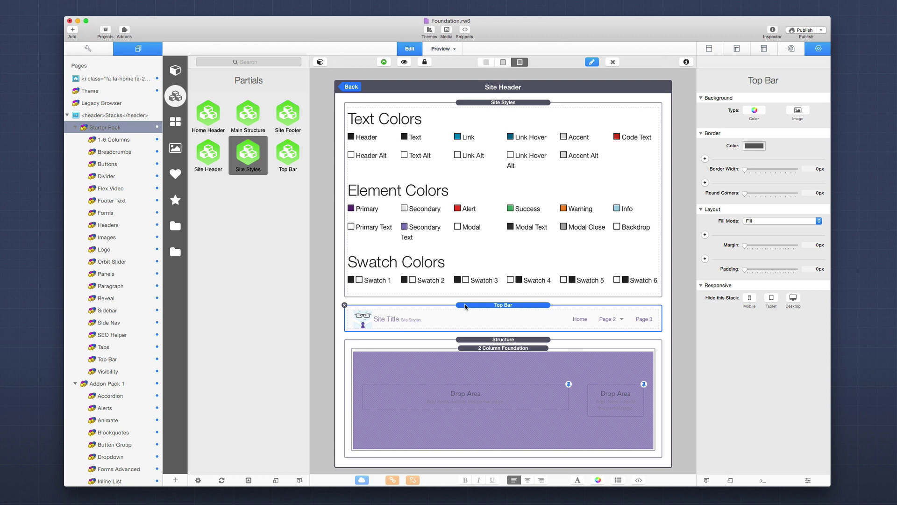
left_click(478, 340)
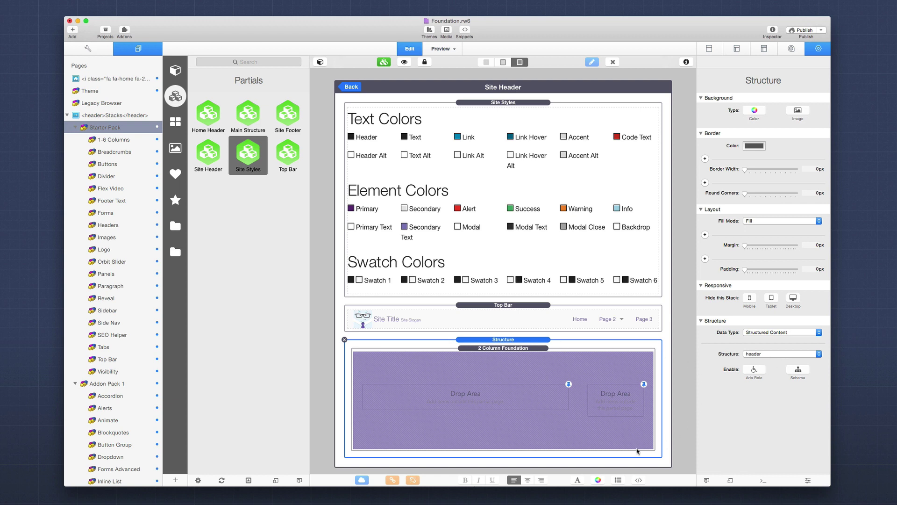
left_click(489, 348)
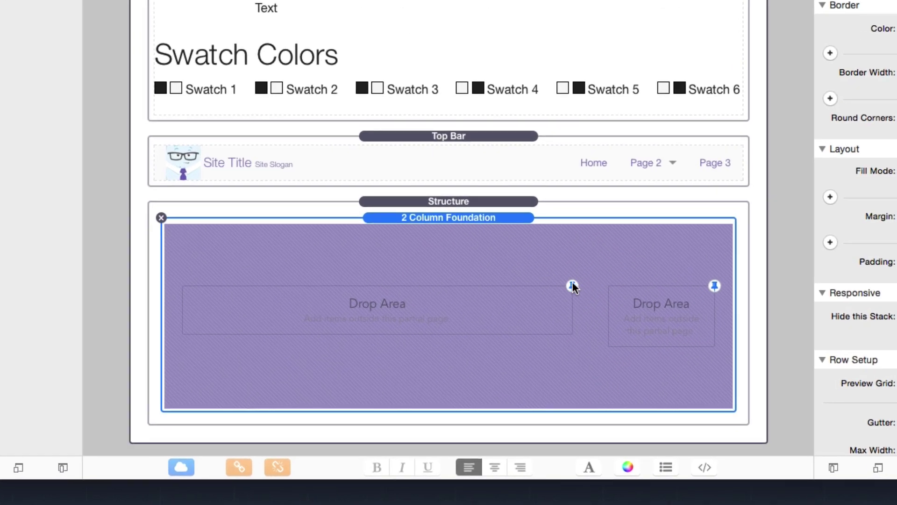
- Try making both drop areas of the 2 Column Foundation stack accept stacks inside the partial, and switch both back to outside content
left_click(573, 285)
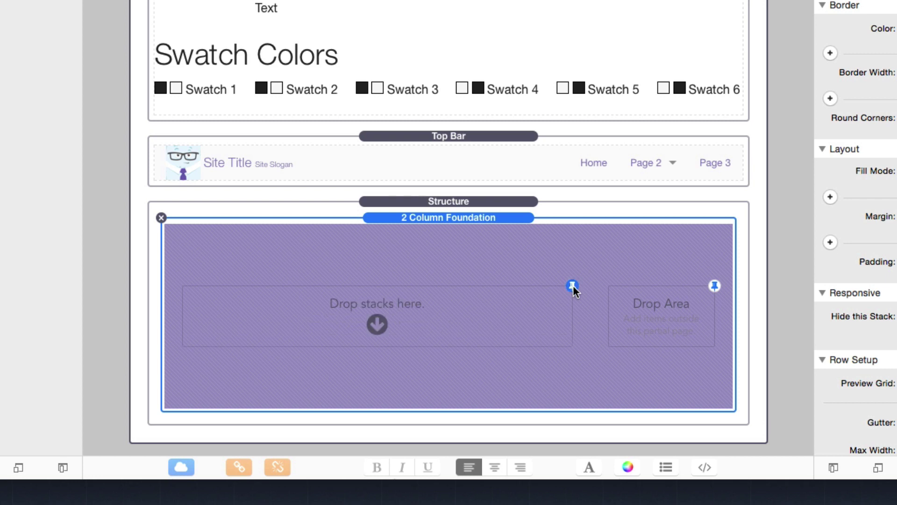
left_click(714, 285)
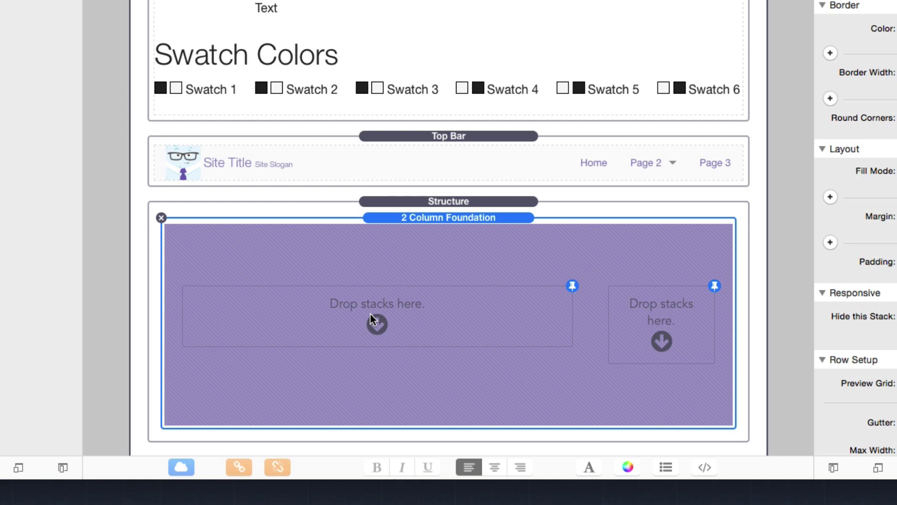
left_click(573, 285)
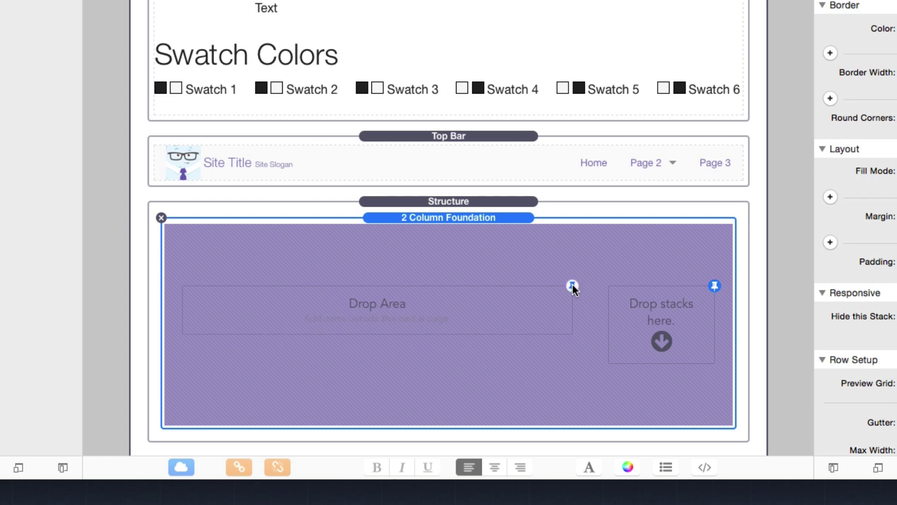
left_click(715, 285)
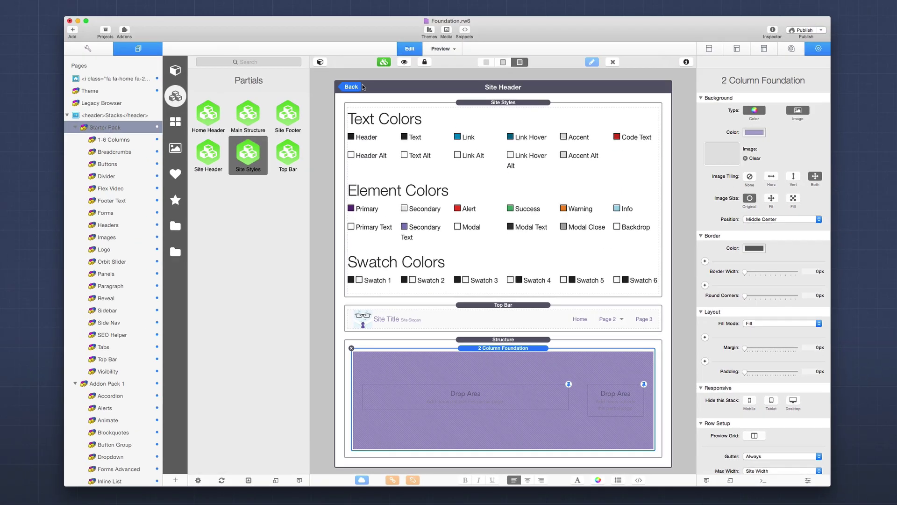
- Leave the Site Header partial and examine the Starter Pack page's own header content, including its image stack's settings
left_click(350, 87)
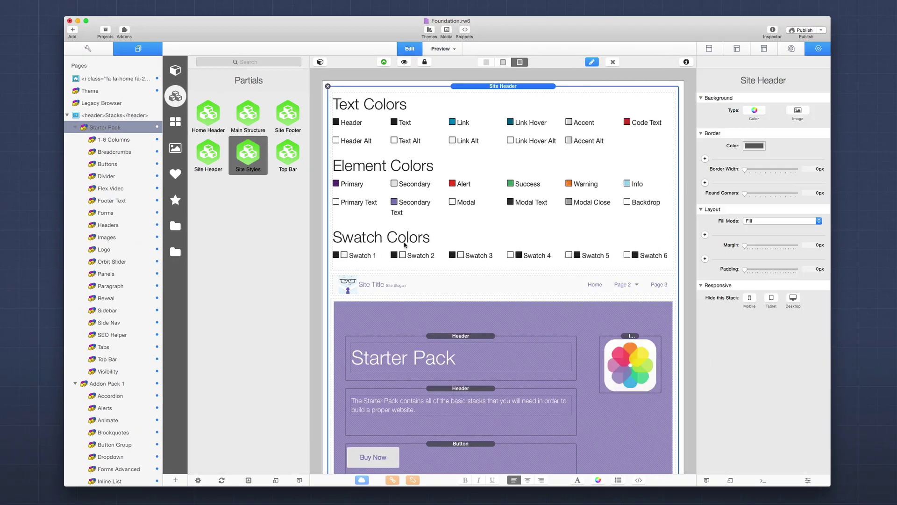
scroll(418, 282, "down", 1)
scroll(418, 281, "down", 3)
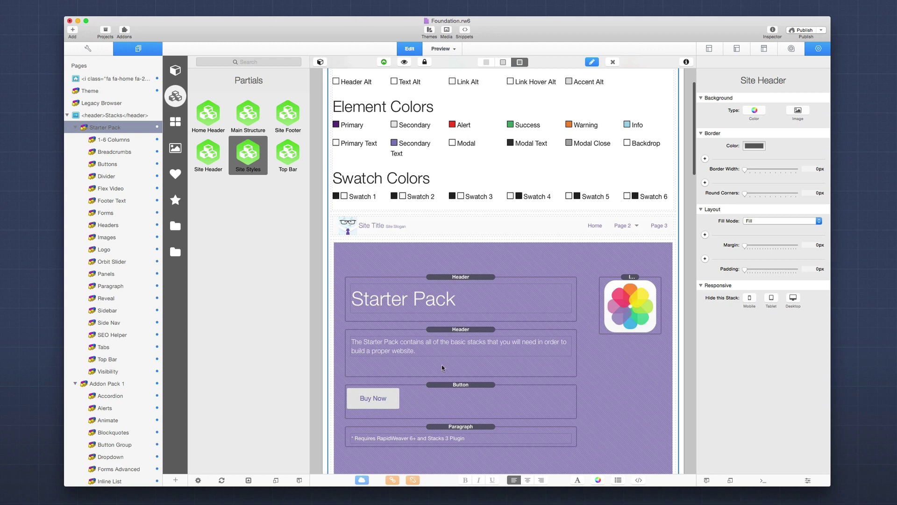
scroll(442, 365, "down", 3)
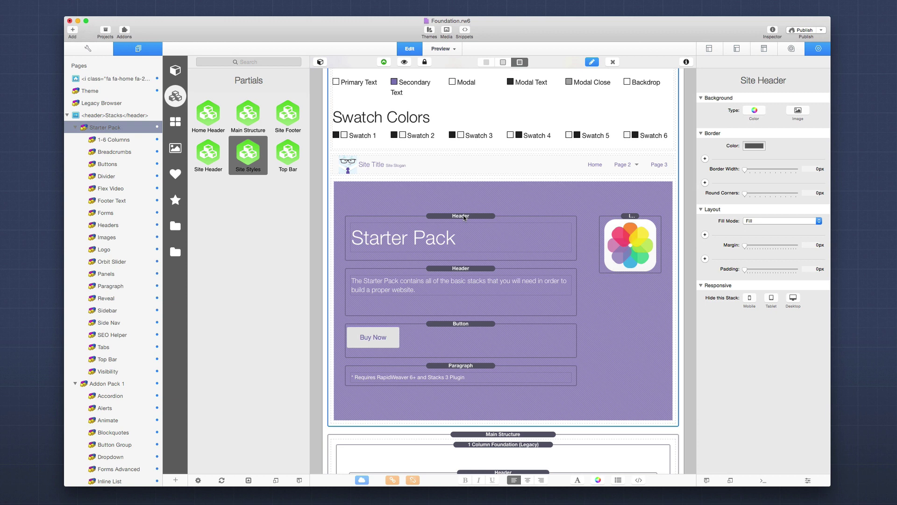
left_click(630, 220)
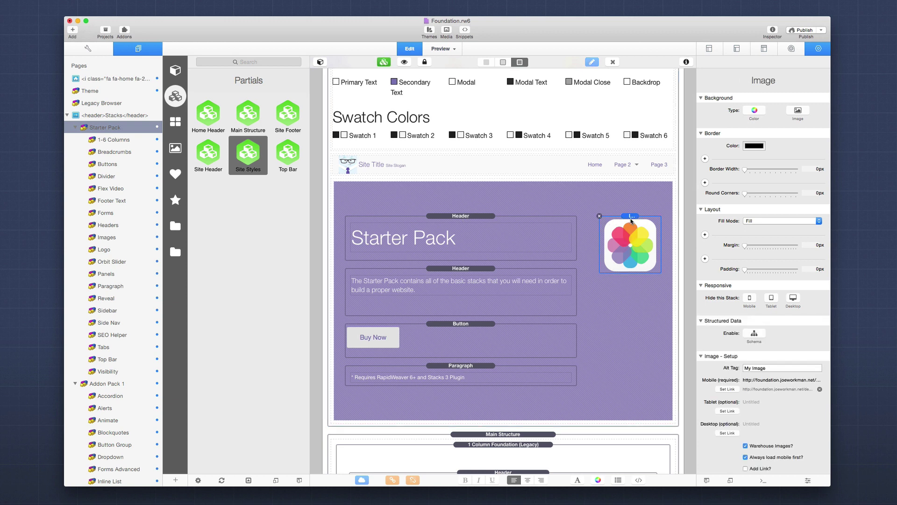
scroll(514, 206, "up", 4)
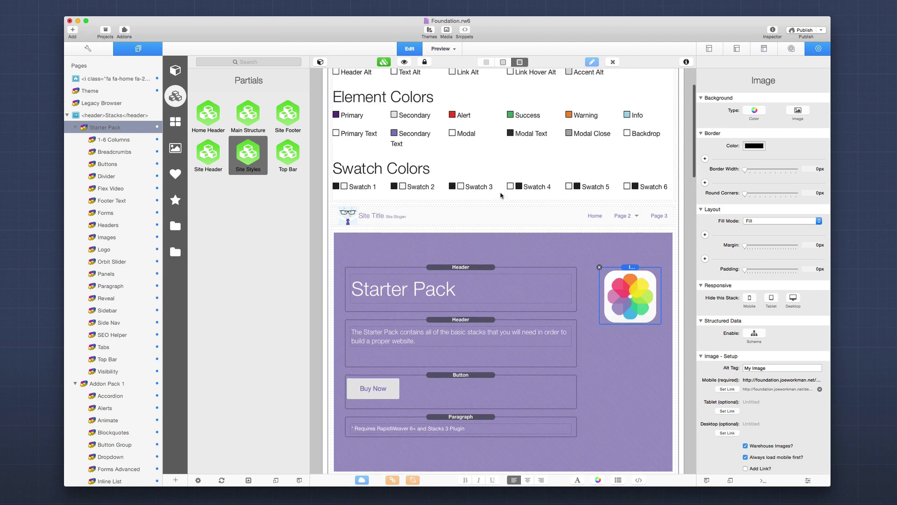
scroll(502, 258, "up", 1)
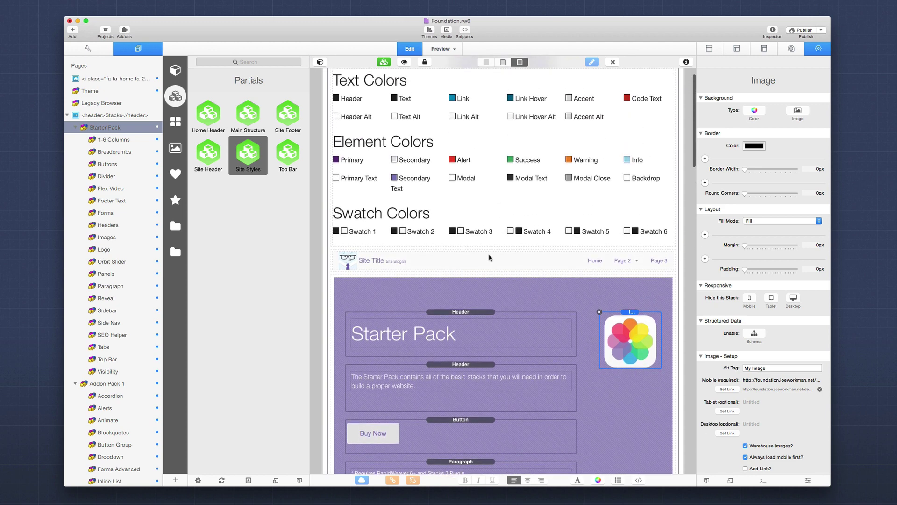
- Open the 1-6 Columns page and examine the page-specific content within its Site Header partial
left_click(104, 142)
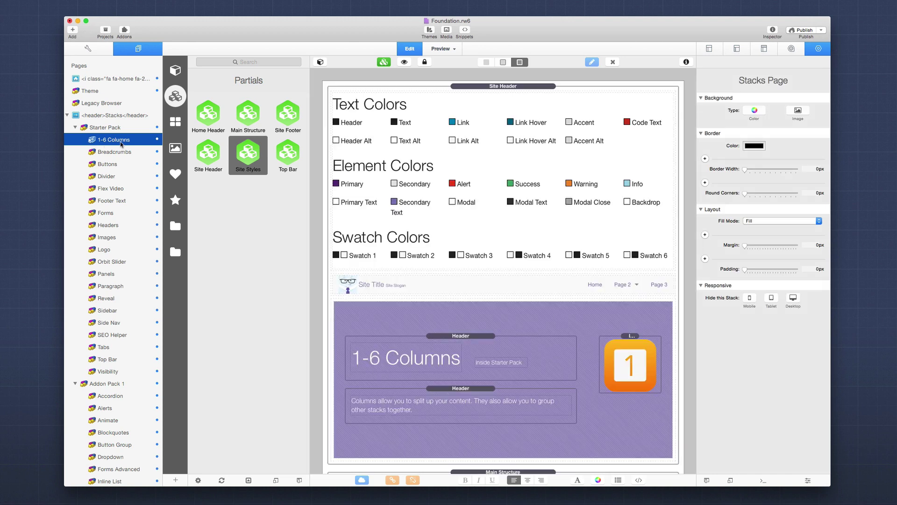
scroll(467, 262, "down", 2)
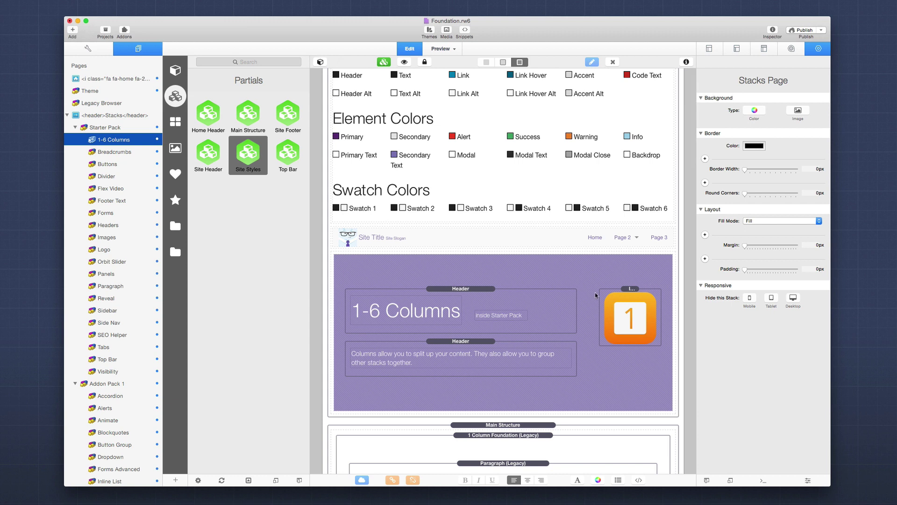
scroll(561, 292, "up", 1)
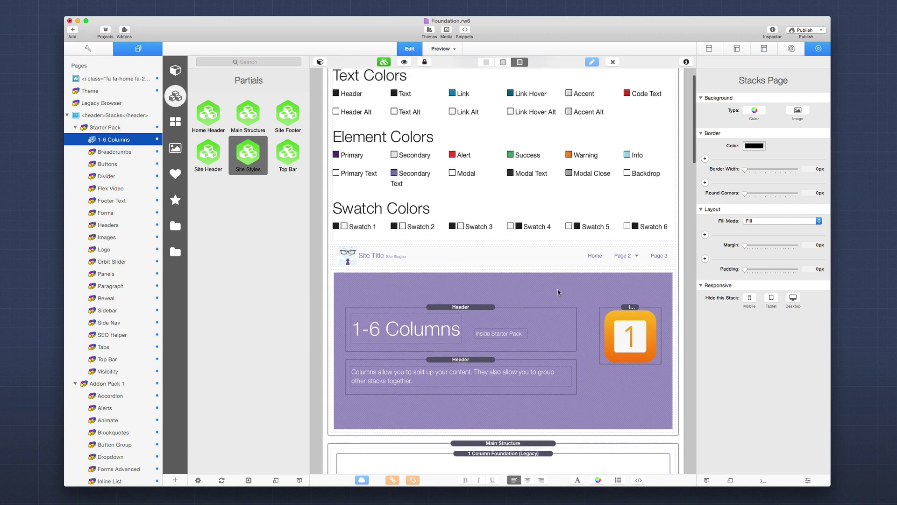
- Edit the Site Header partial, set its 2 Column Foundation stack's background color to #36A8FF, and return to the page
double_click(511, 211)
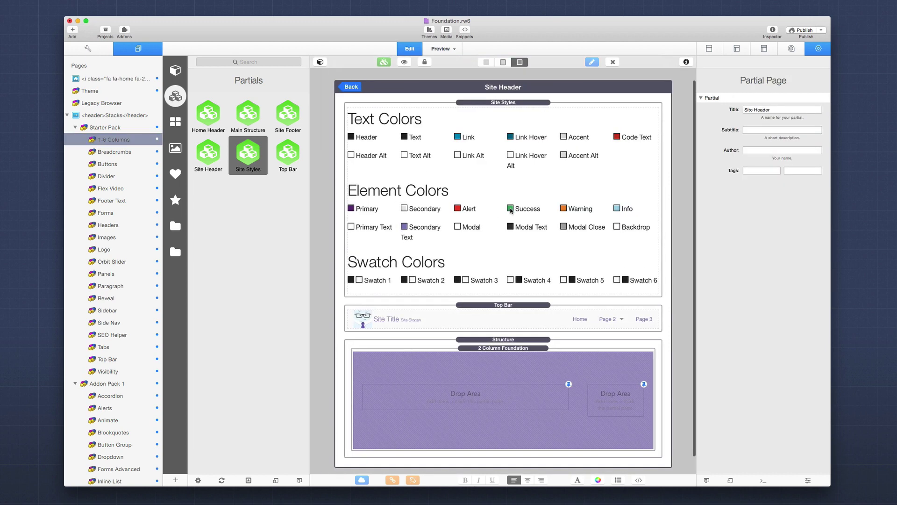
left_click(486, 350)
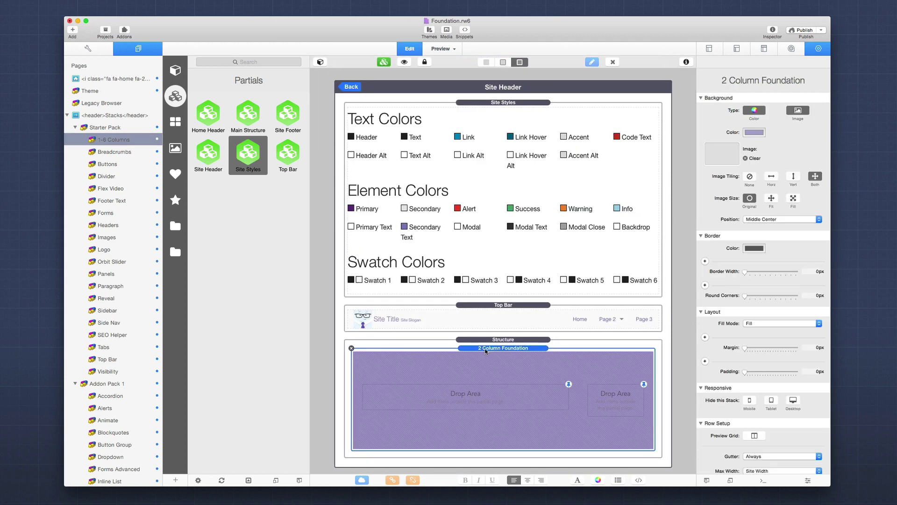
left_click(754, 133)
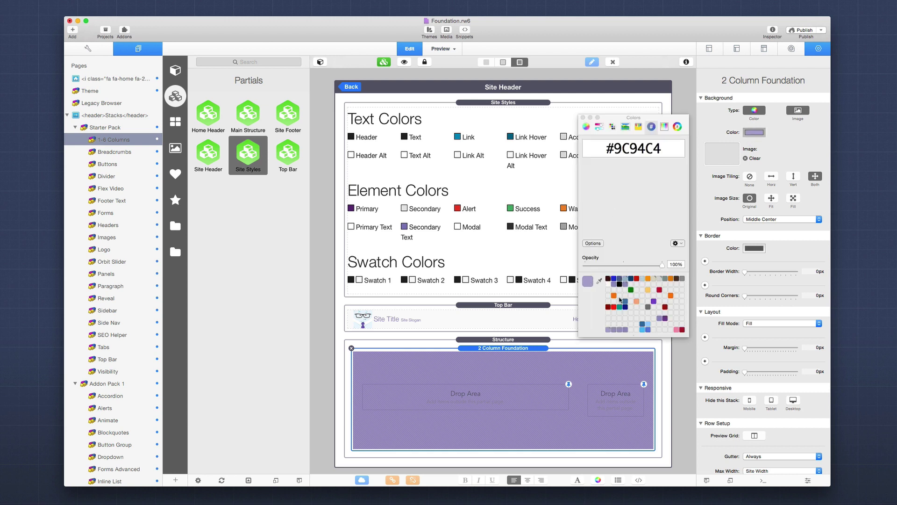
left_click(643, 329)
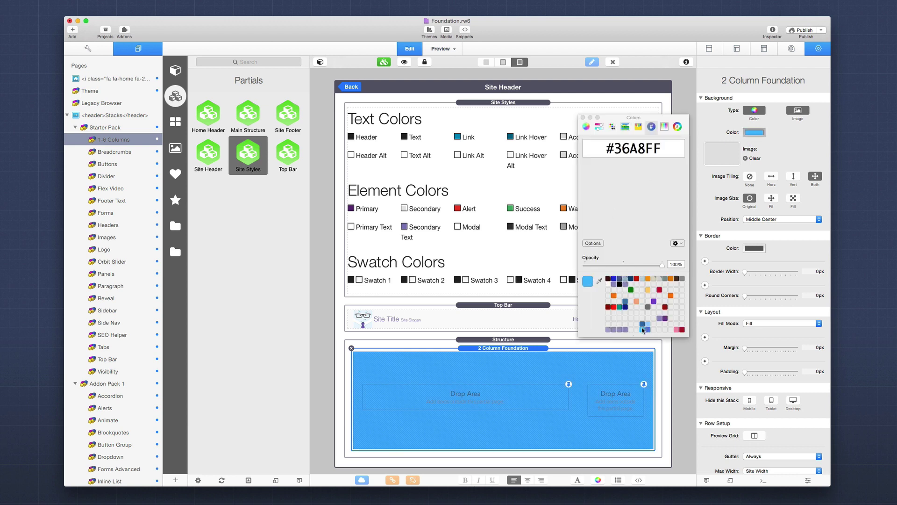
left_click(583, 118)
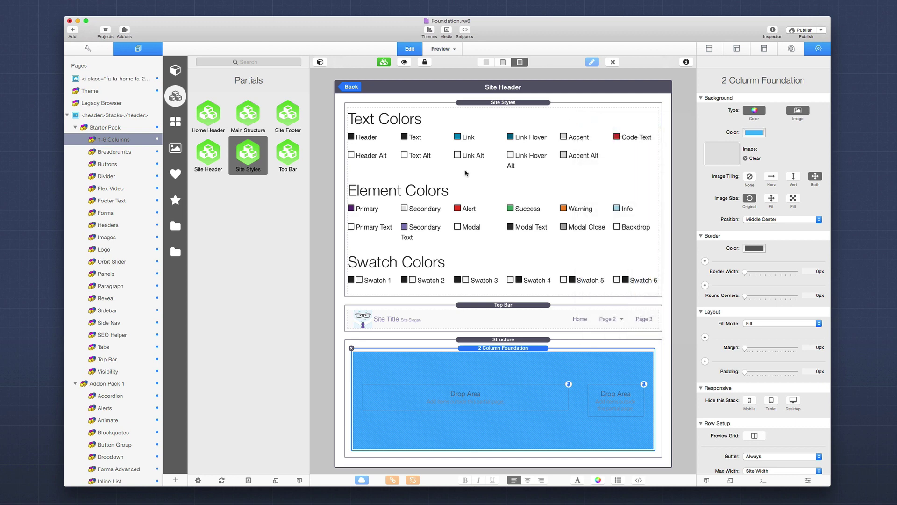
left_click(352, 87)
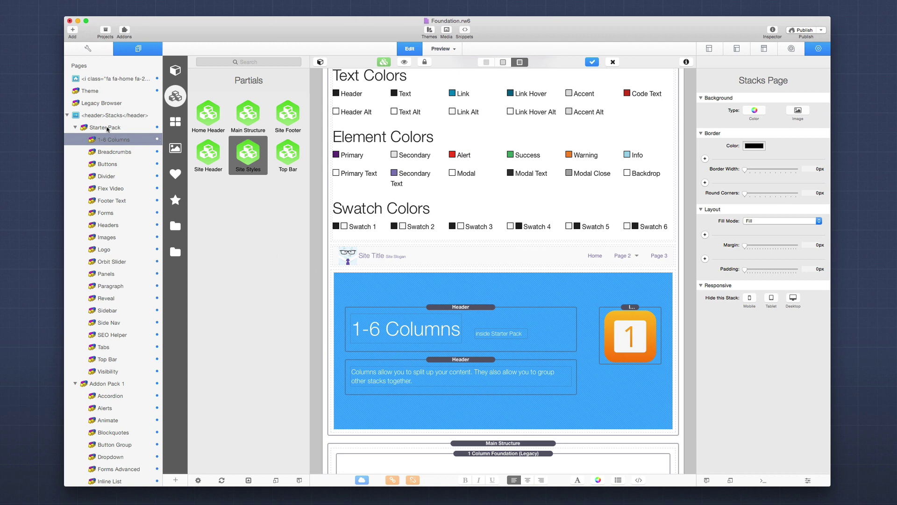
- Open the Starter Pack page and check its Site Header background and page-specific content
left_click(107, 129)
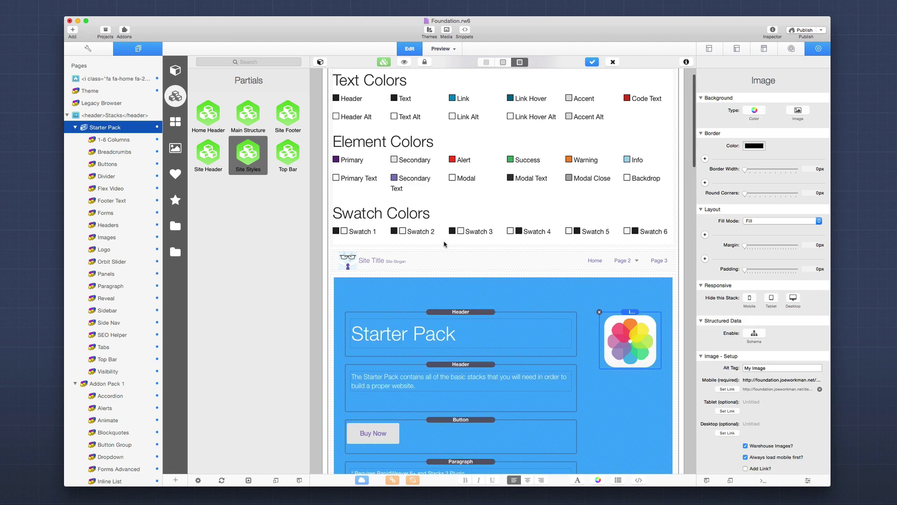
scroll(444, 244, "down", 3)
scroll(444, 243, "up", 5)
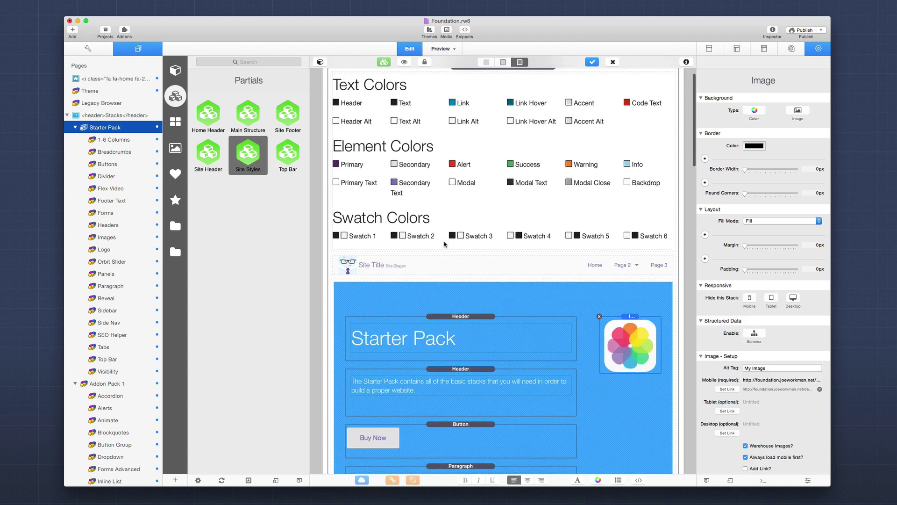
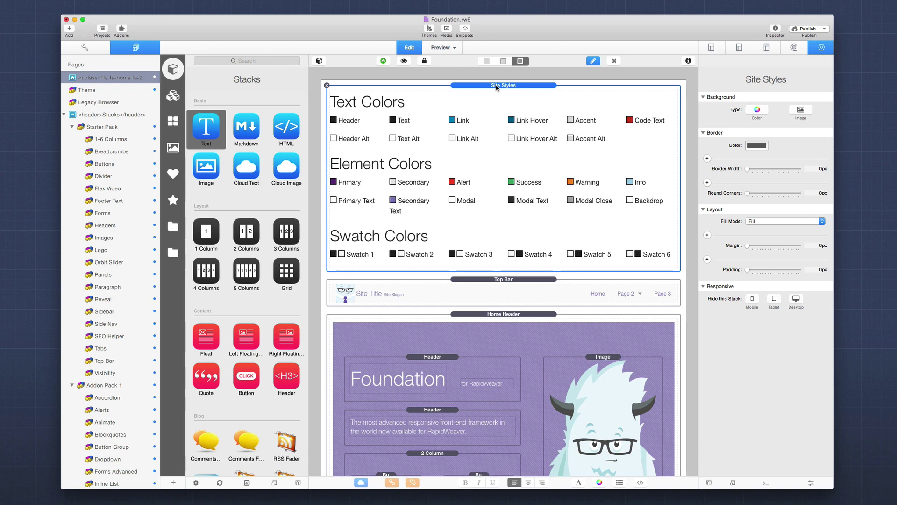
- Select the home page's Home Header partial and look over the stacks inside it
scroll(477, 159, "down", 5)
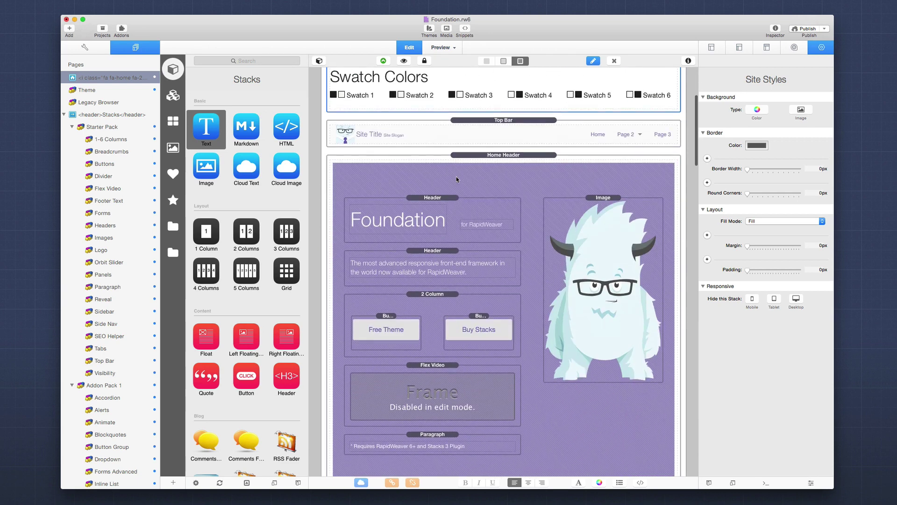
left_click(496, 167)
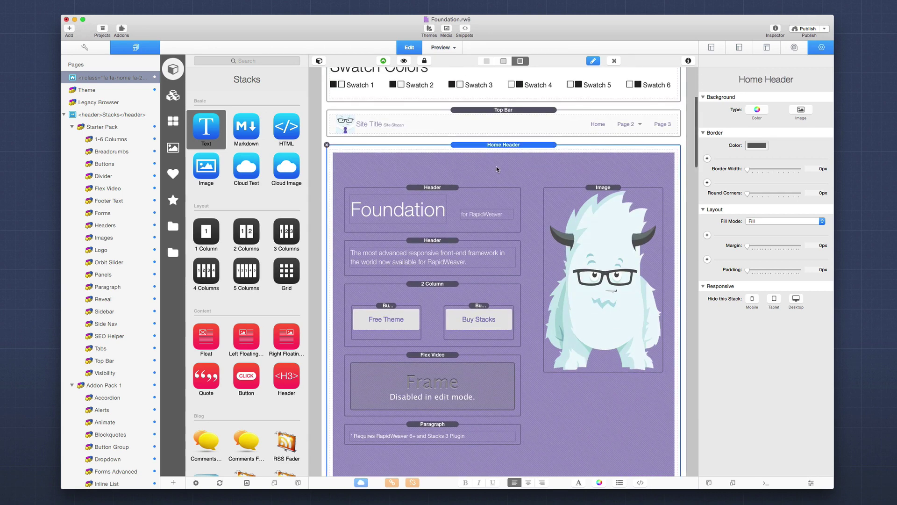
scroll(497, 166, "down", 1)
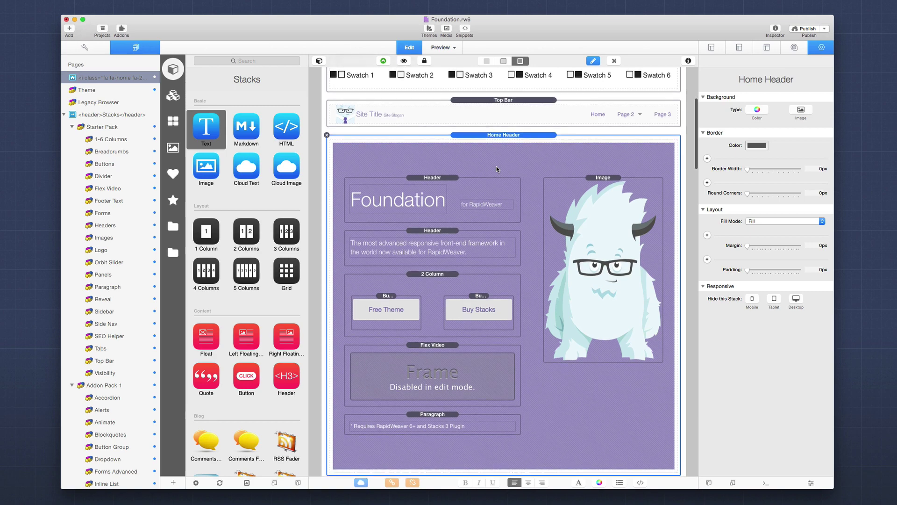
- Open the home page's Site Footer partial, examine its column and footer text stacks, and return to the page
scroll(496, 166, "down", 20)
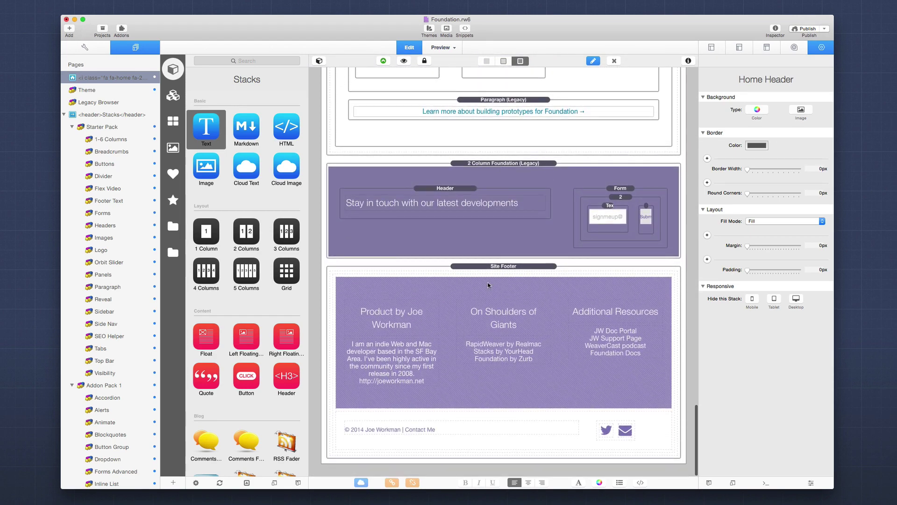
left_click(486, 279)
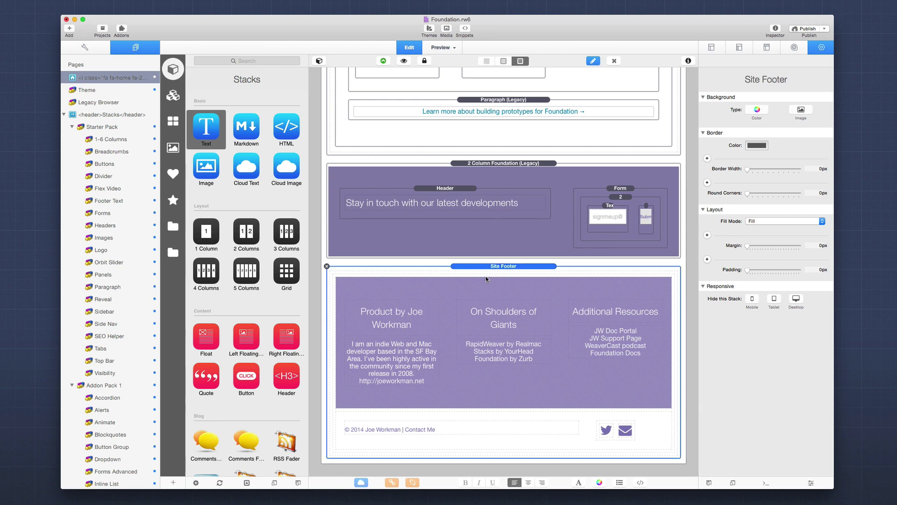
double_click(486, 279)
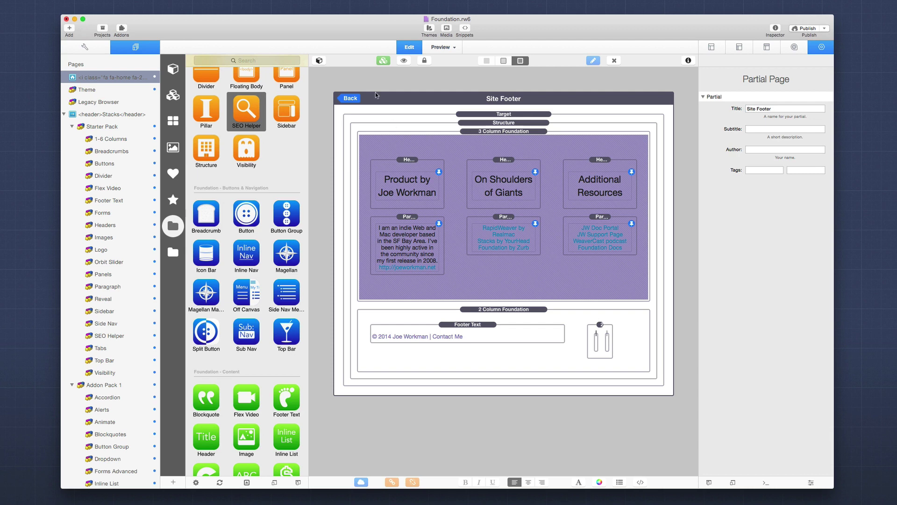
left_click(353, 98)
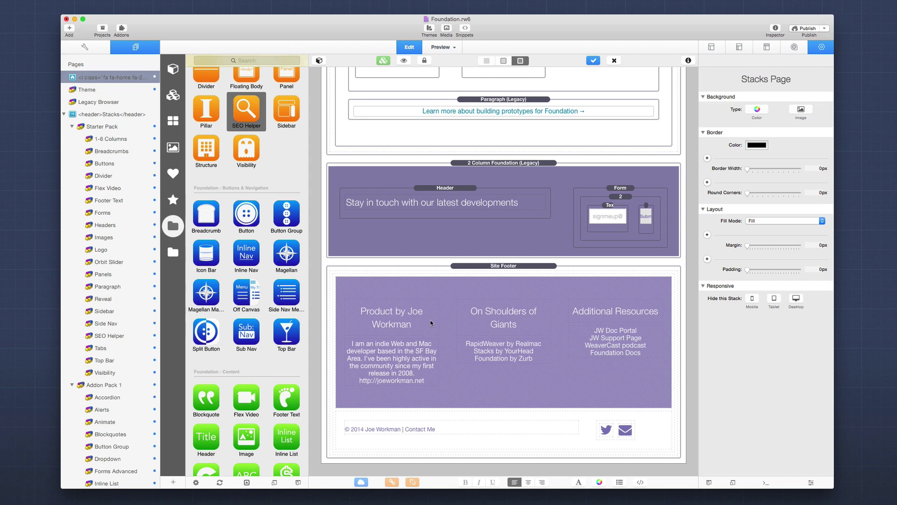
double_click(482, 275)
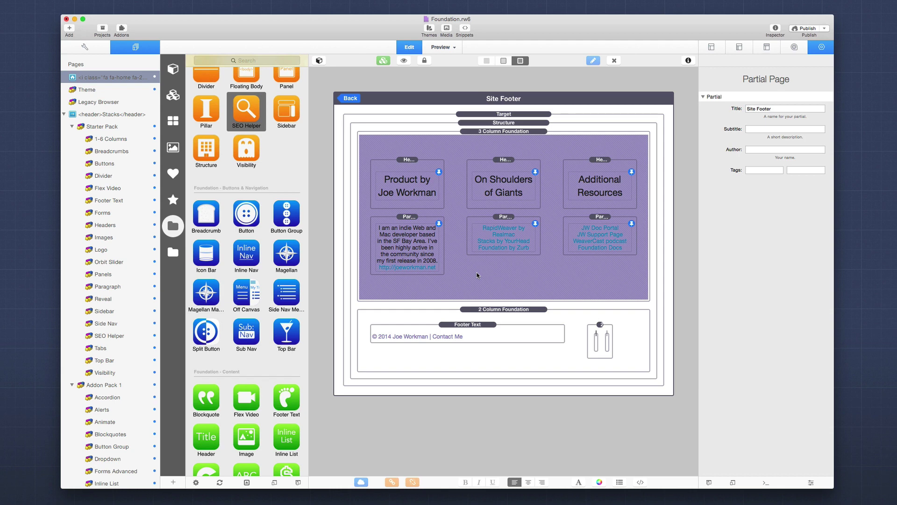
left_click(350, 98)
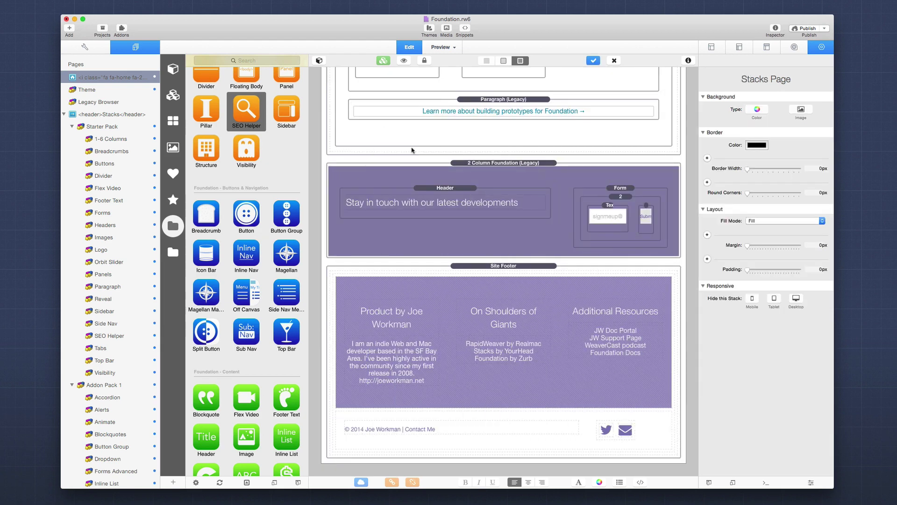
- Open the home page's Site Styles partial and review the settings of the Site Styles stack
scroll(448, 216, "up", 5)
scroll(448, 217, "down", 4)
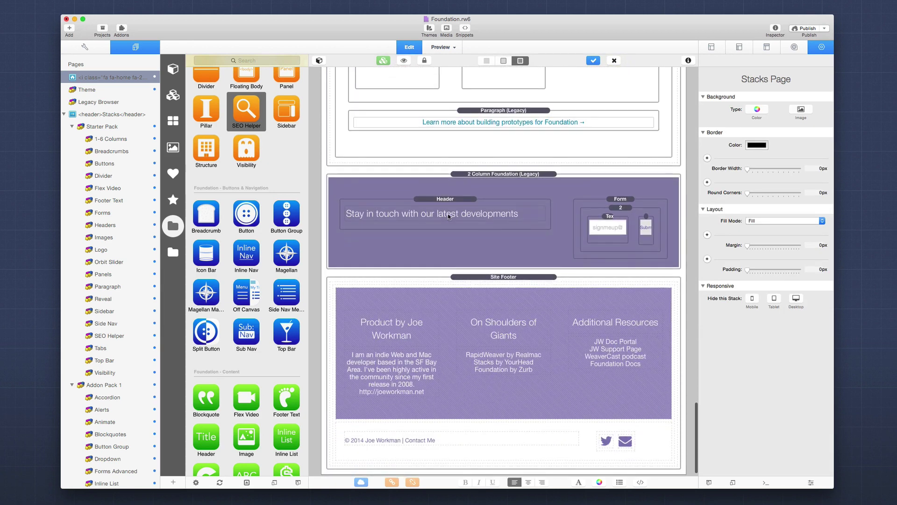
scroll(448, 216, "up", 20)
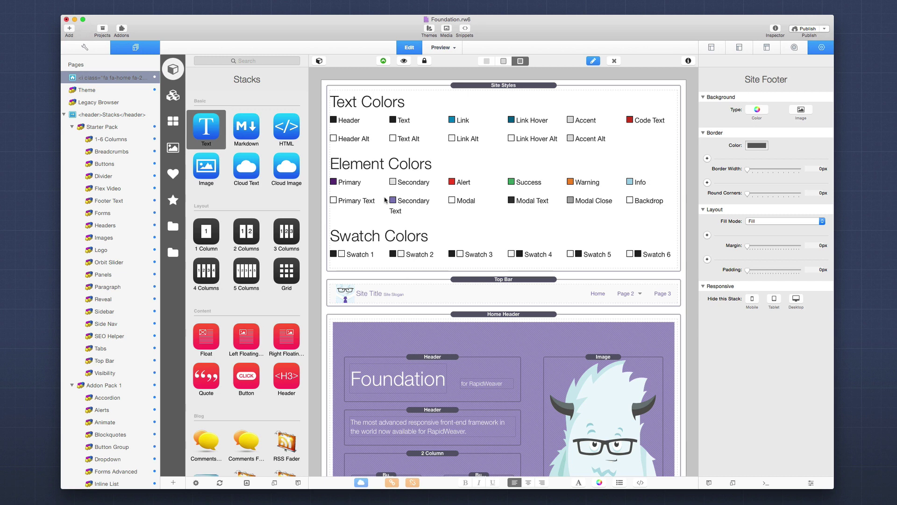
left_click(490, 85)
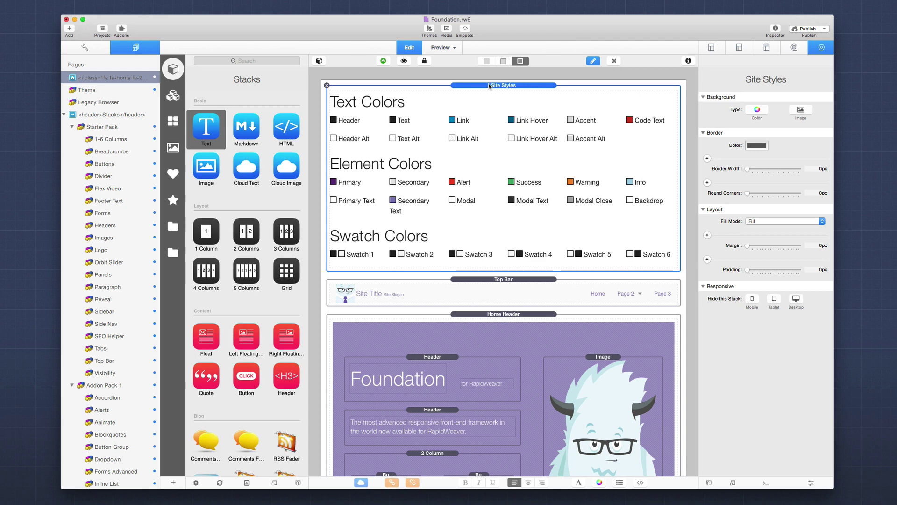
double_click(482, 114)
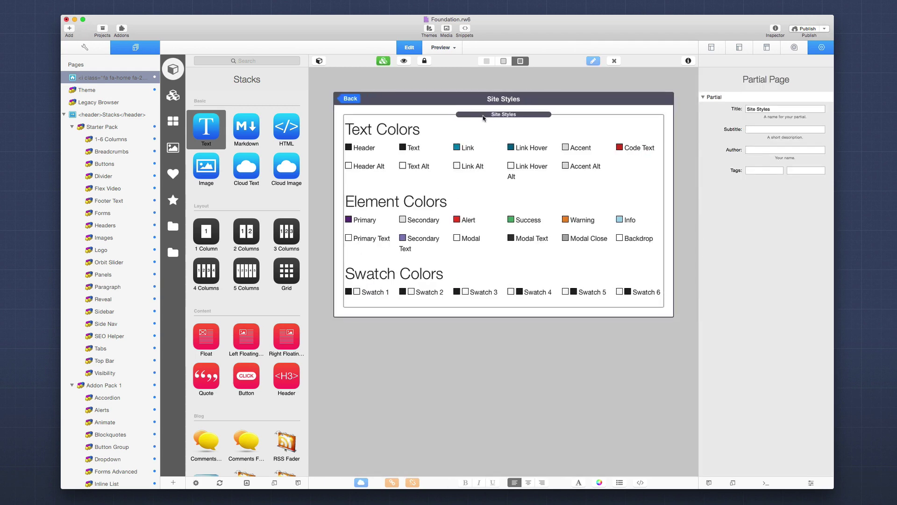
left_click(483, 118)
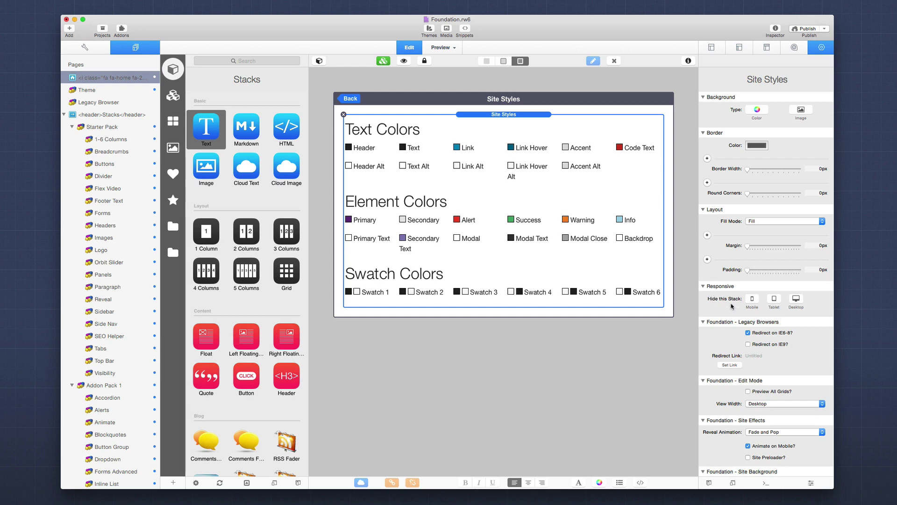
scroll(732, 306, "down", 5)
scroll(726, 299, "up", 5)
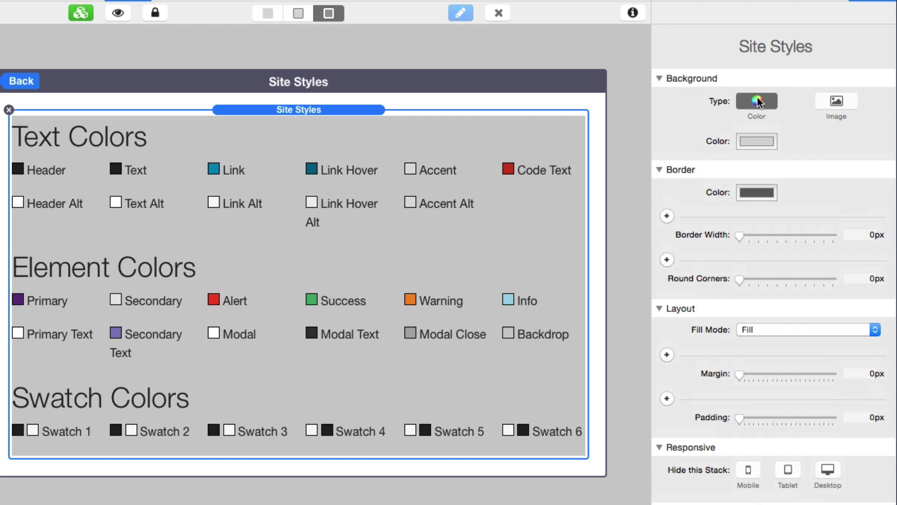
- Try a color and an image background on the Site Styles stack, and turn both off
left_click(758, 98)
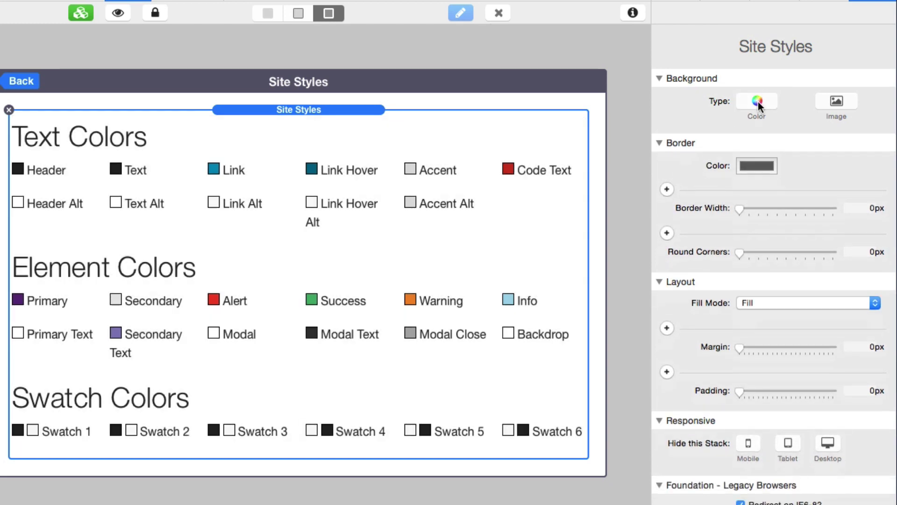
left_click(758, 102)
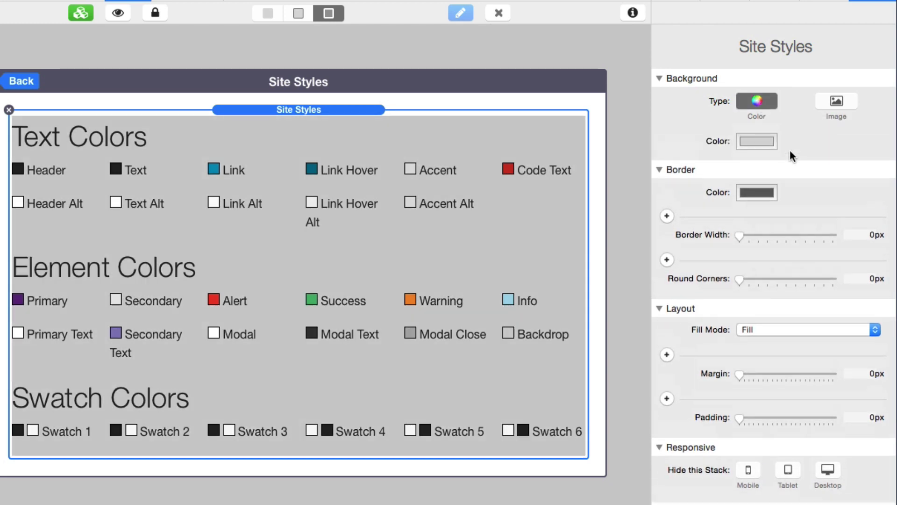
left_click(834, 104)
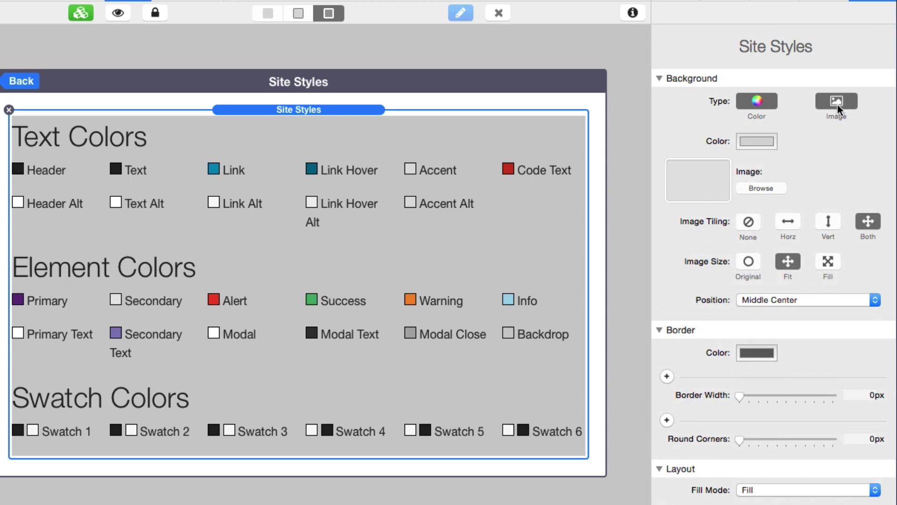
left_click(763, 100)
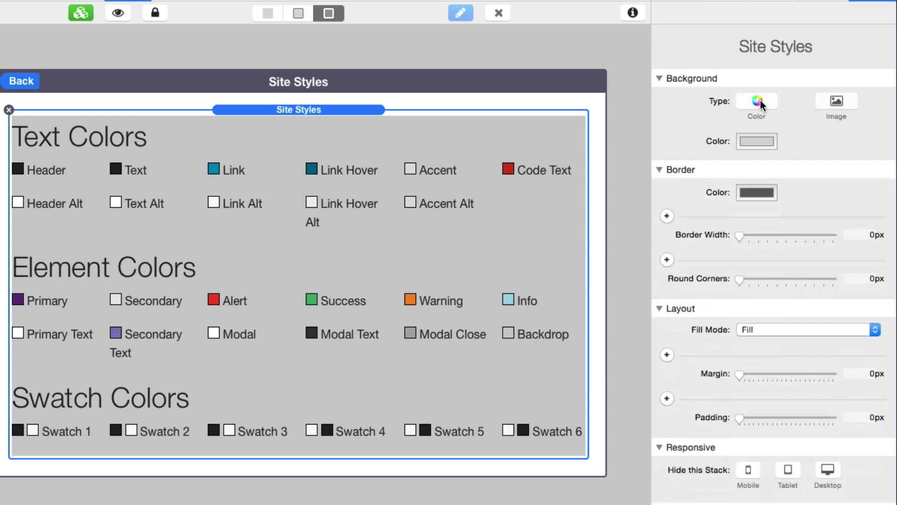
left_click(761, 100)
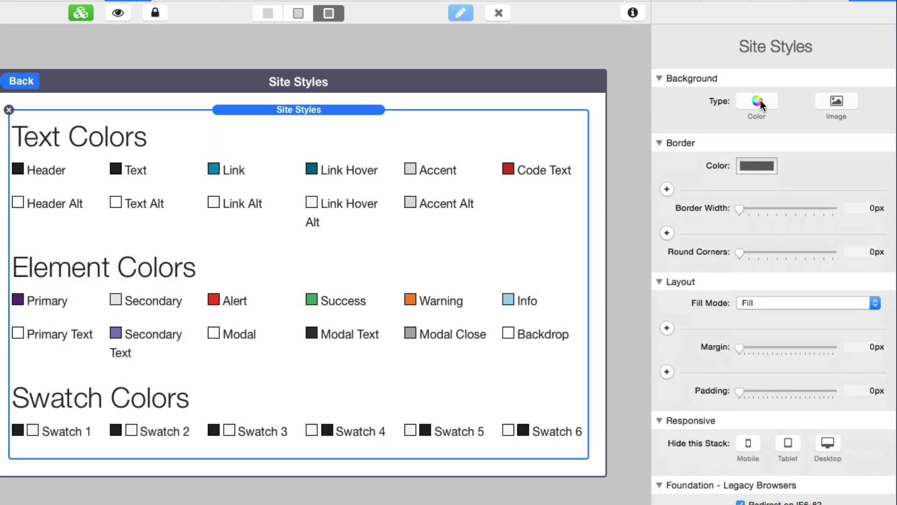
- Try separate border widths per edge on the Site Styles stack, return to a single width, and view its Layout, Responsive and Legacy Browsers settings
left_click(667, 189)
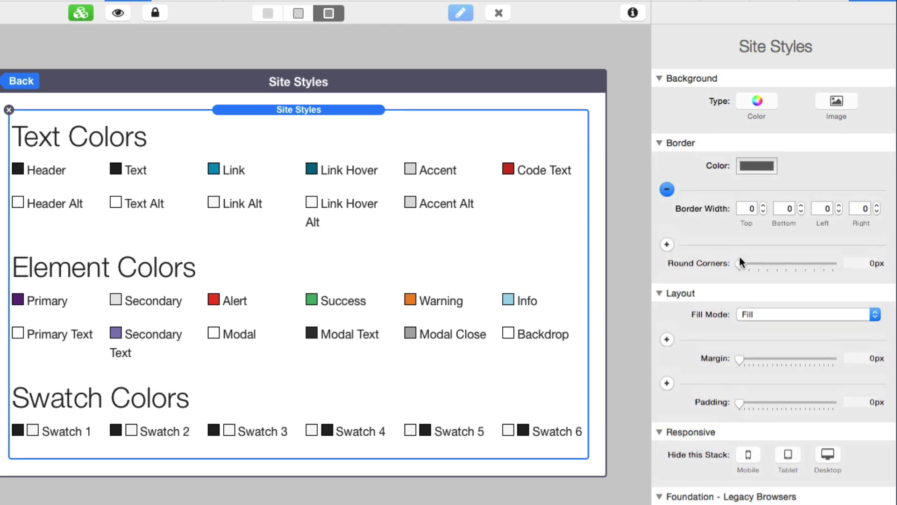
left_click(667, 189)
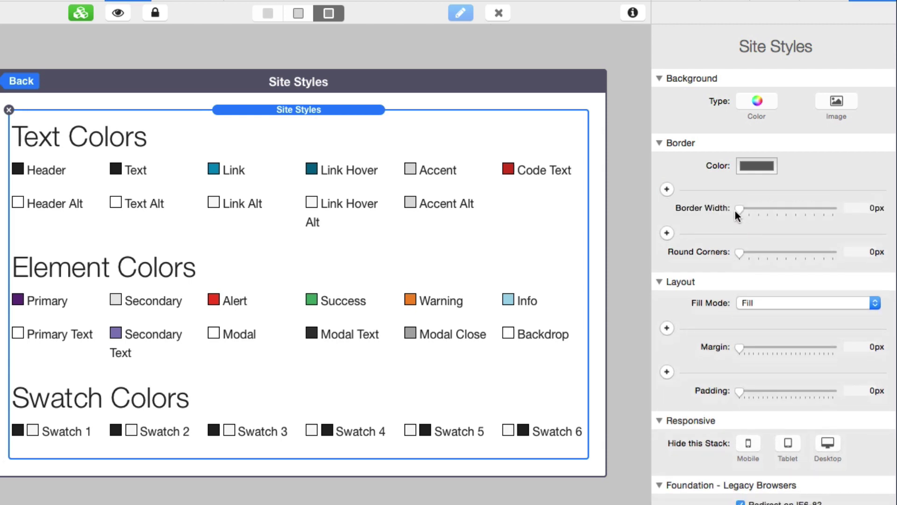
left_click(667, 189)
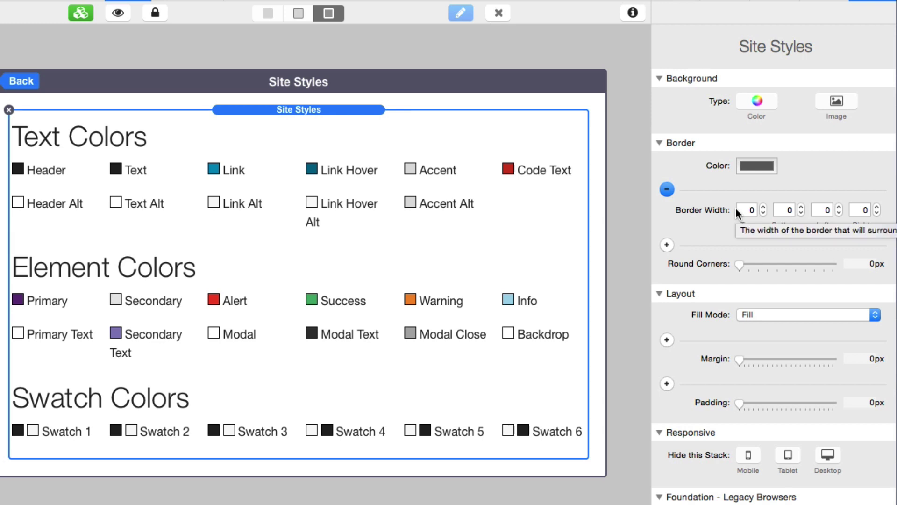
left_click(667, 189)
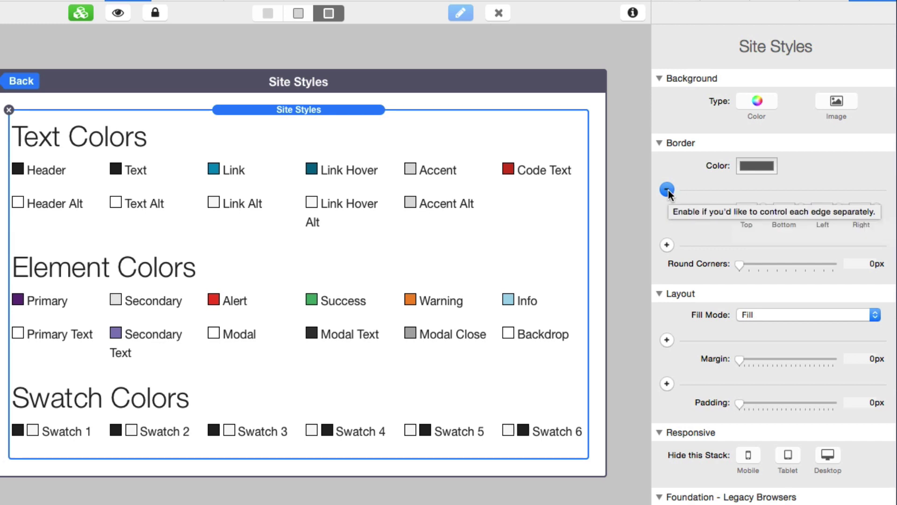
left_click(667, 189)
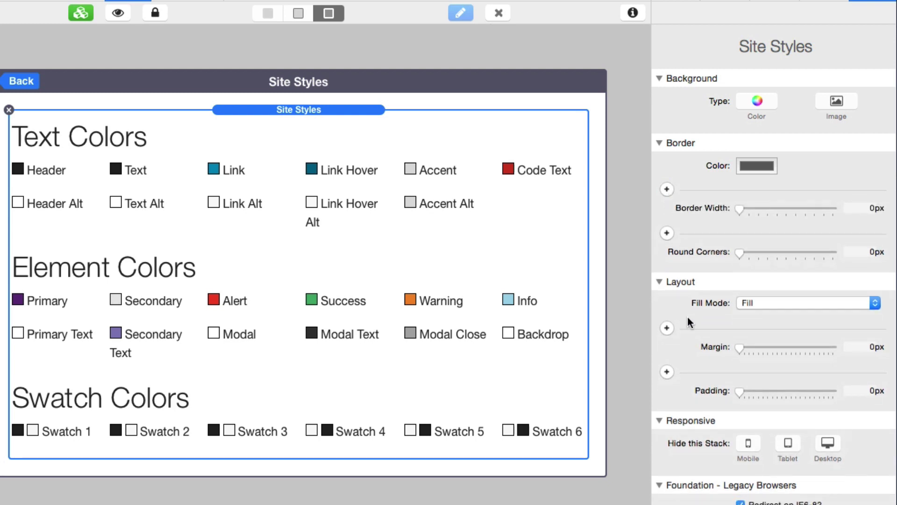
scroll(688, 371, "down", 3)
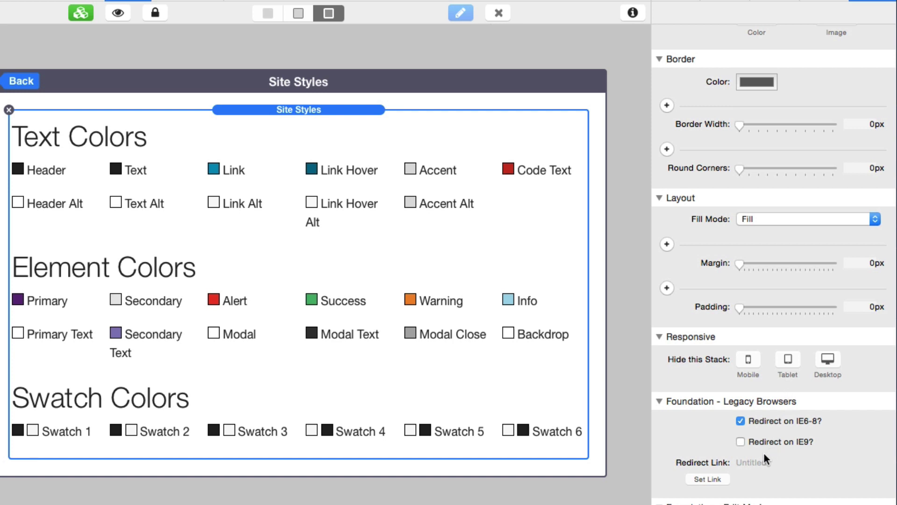
- Review the Site Styles stack's Foundation settings, from legacy browsers and site effects through sizing, fonts and text colors to element styles
scroll(764, 453, "down", 10)
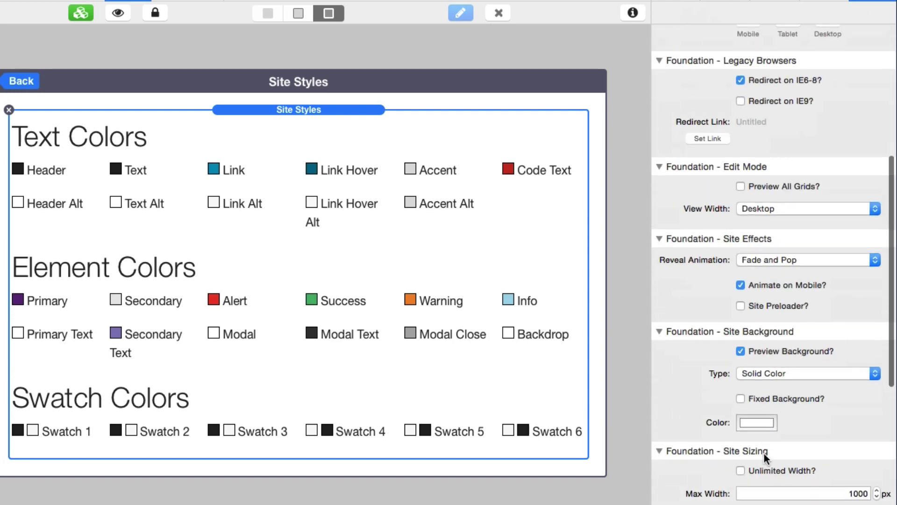
scroll(764, 453, "up", 2)
scroll(764, 453, "up", 5)
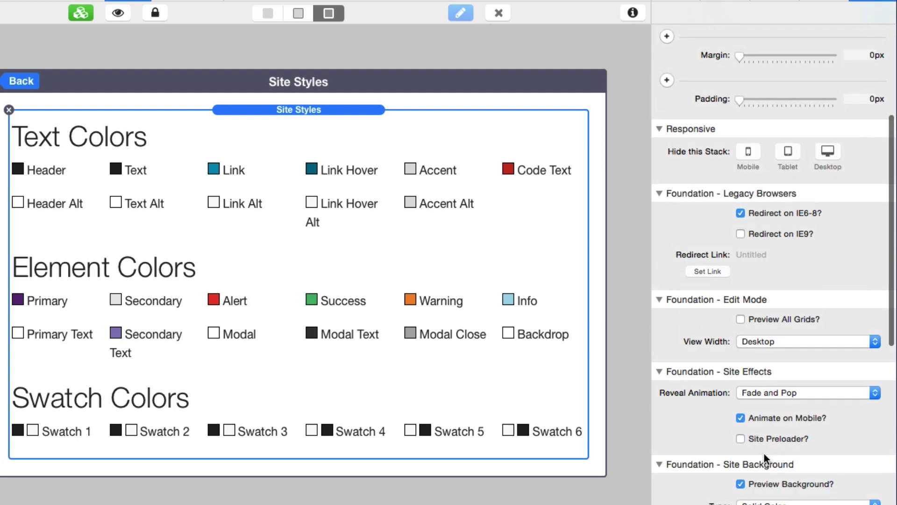
scroll(764, 453, "down", 2)
scroll(764, 455, "down", 2)
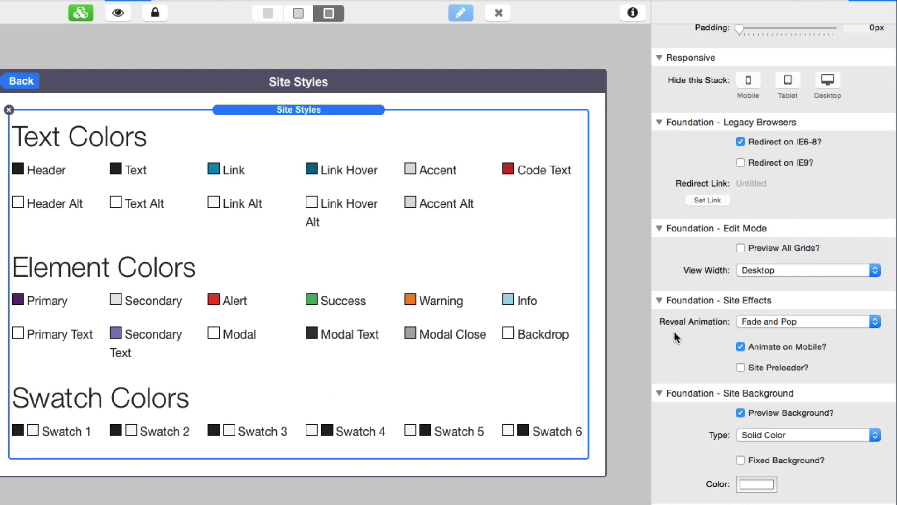
scroll(709, 402, "down", 10)
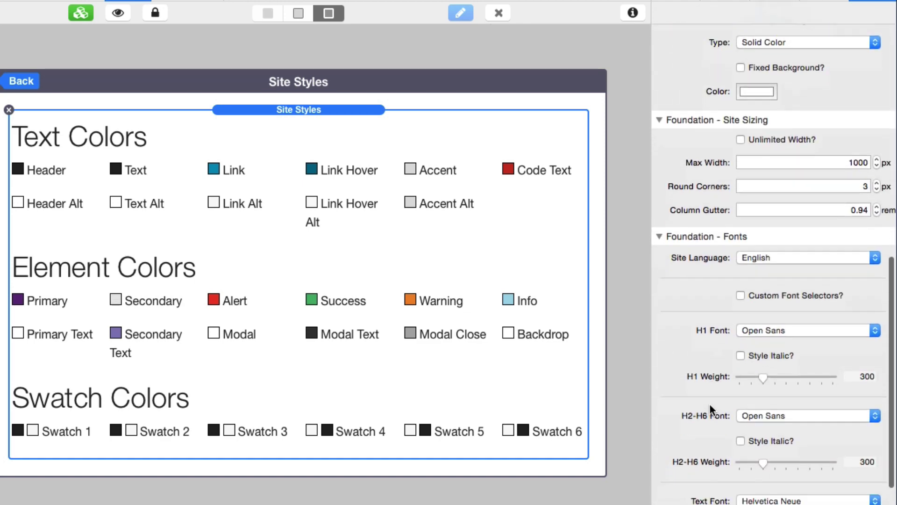
scroll(709, 403, "down", 4)
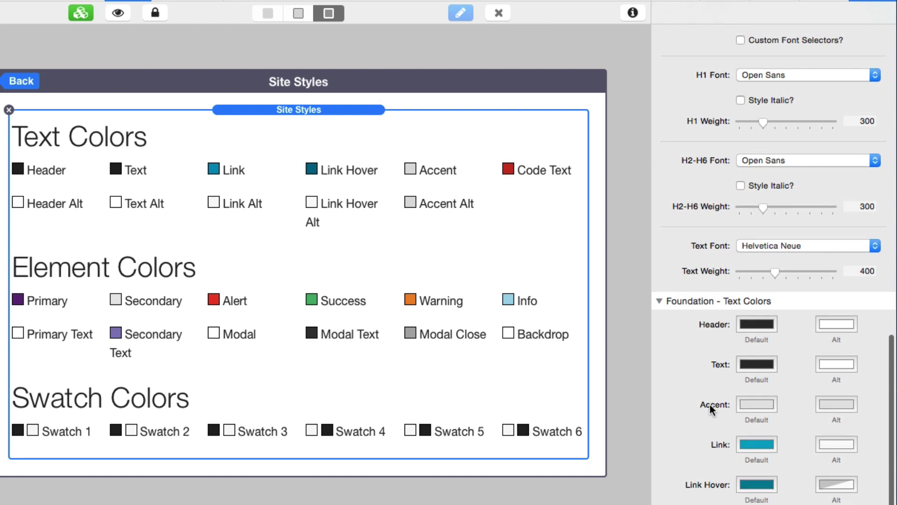
scroll(710, 405, "down", 2)
scroll(710, 405, "down", 1)
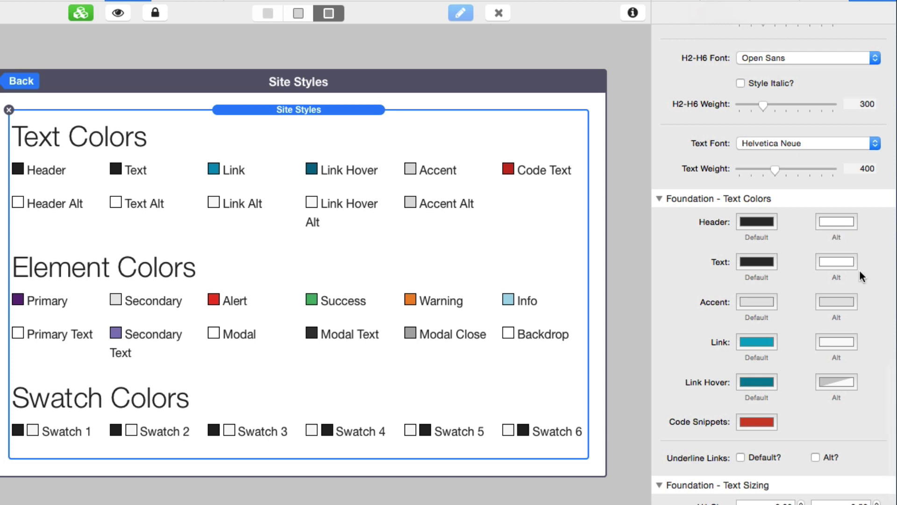
scroll(837, 338, "down", 4)
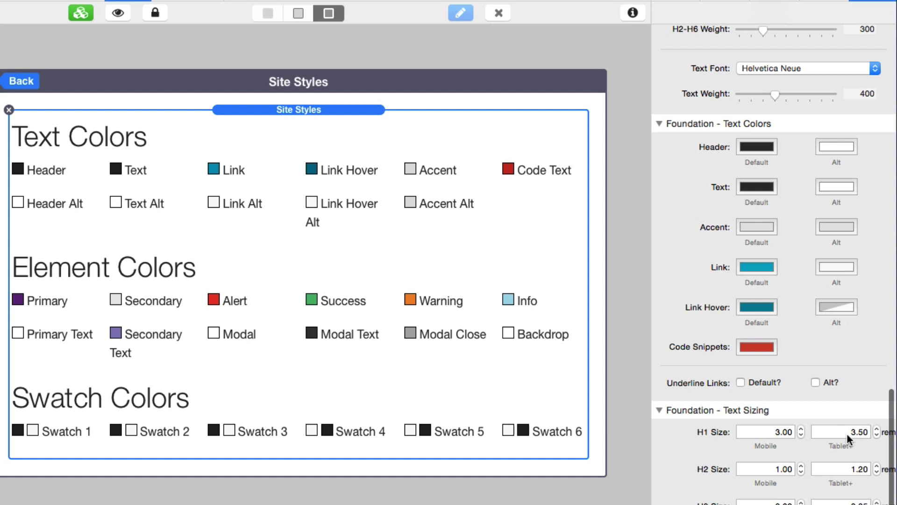
scroll(844, 434, "down", 9)
scroll(848, 434, "down", 15)
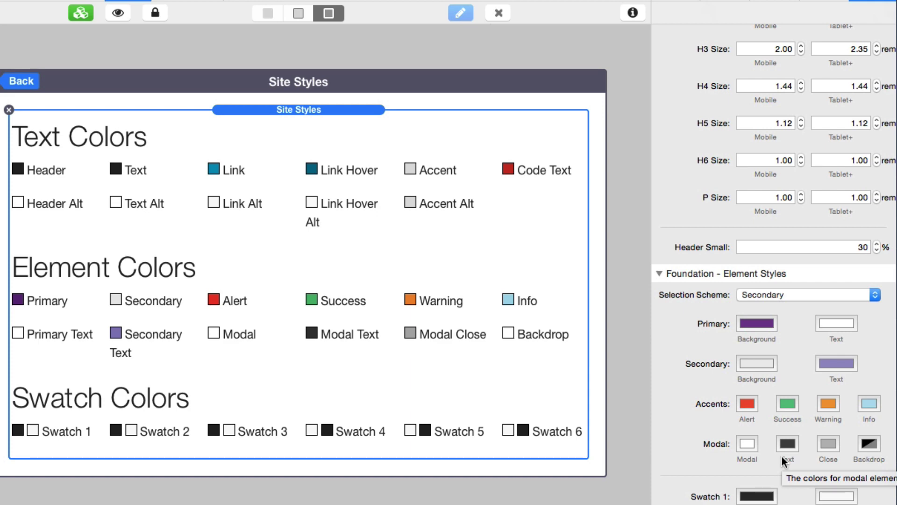
scroll(755, 358, "up", 15)
scroll(755, 358, "up", 15)
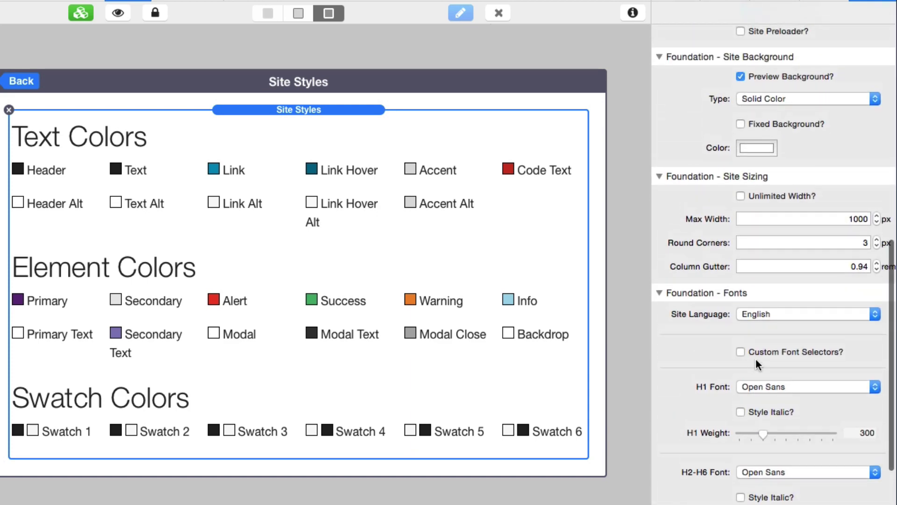
scroll(756, 357, "up", 3)
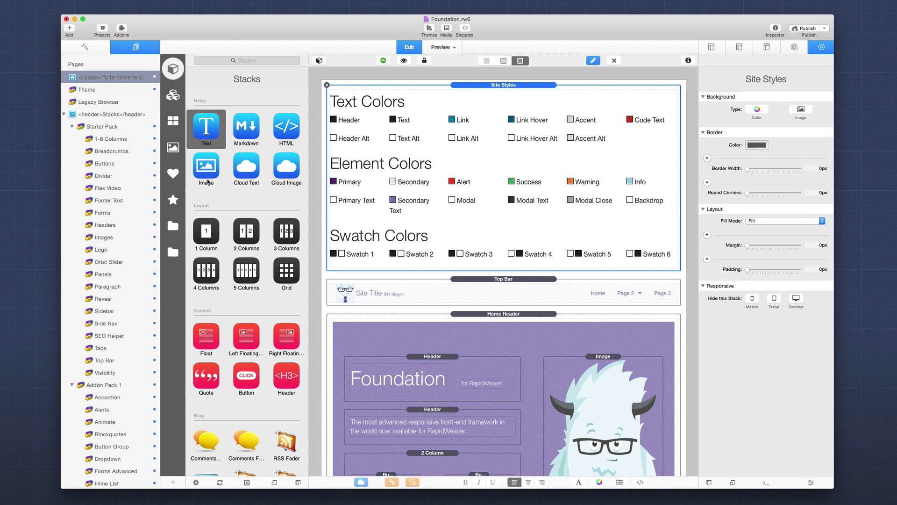
- Add a Button Group from the Foundation stacks between the Home Header and Main Structure, and give it a fourth button
left_click(174, 227)
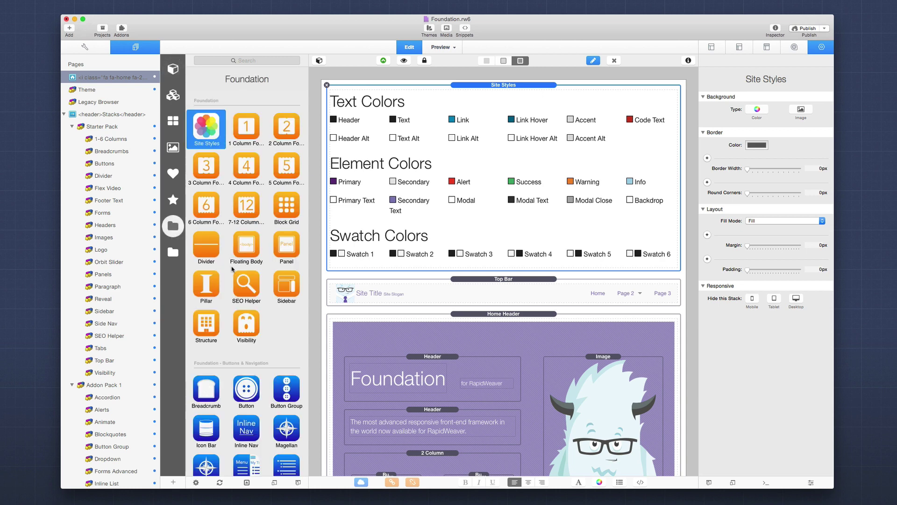
scroll(232, 269, "down", 5)
scroll(232, 269, "down", 2)
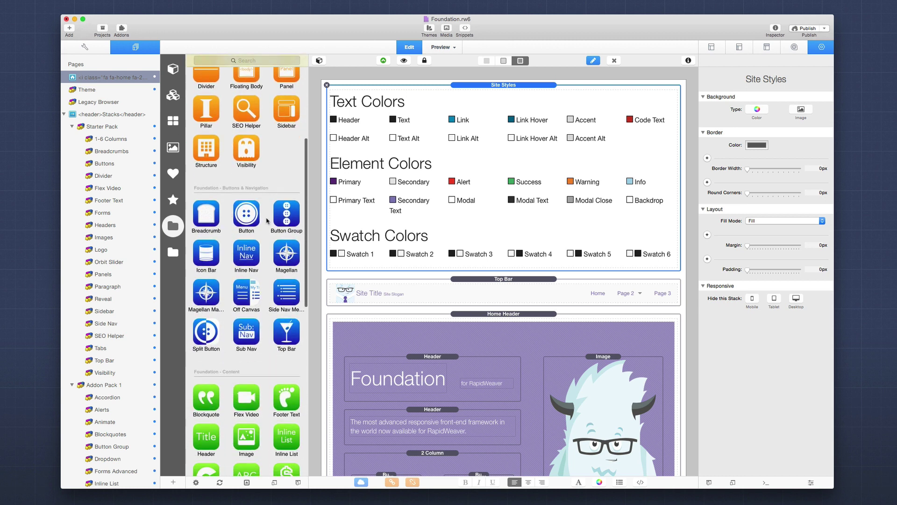
left_click(286, 216)
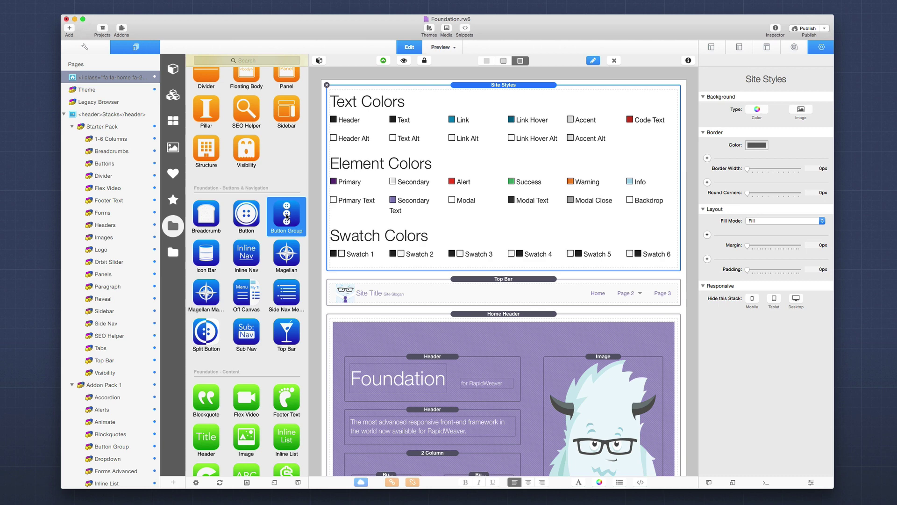
scroll(320, 205, "down", 15)
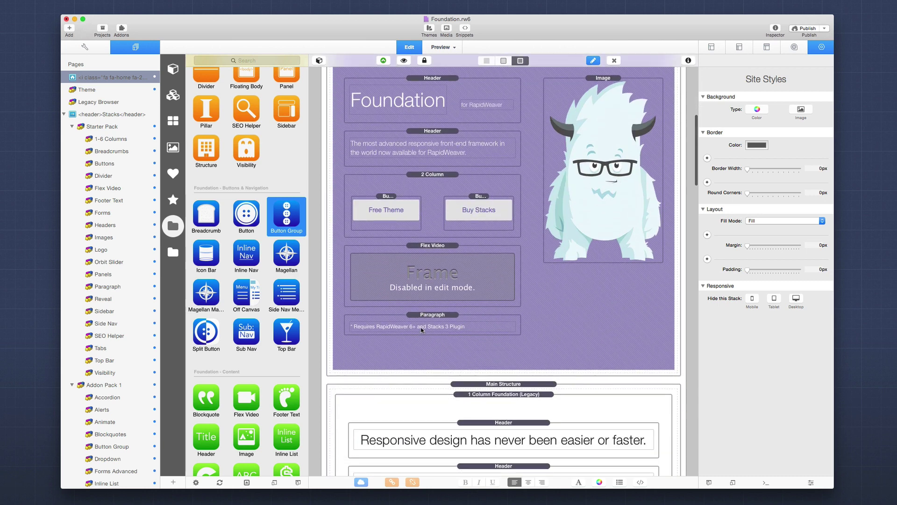
left_click_drag(285, 213, 429, 266)
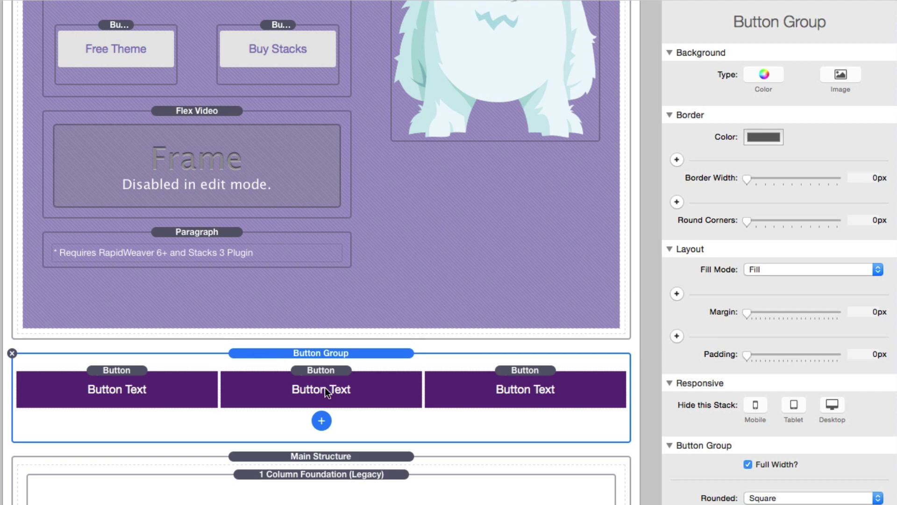
left_click(321, 421)
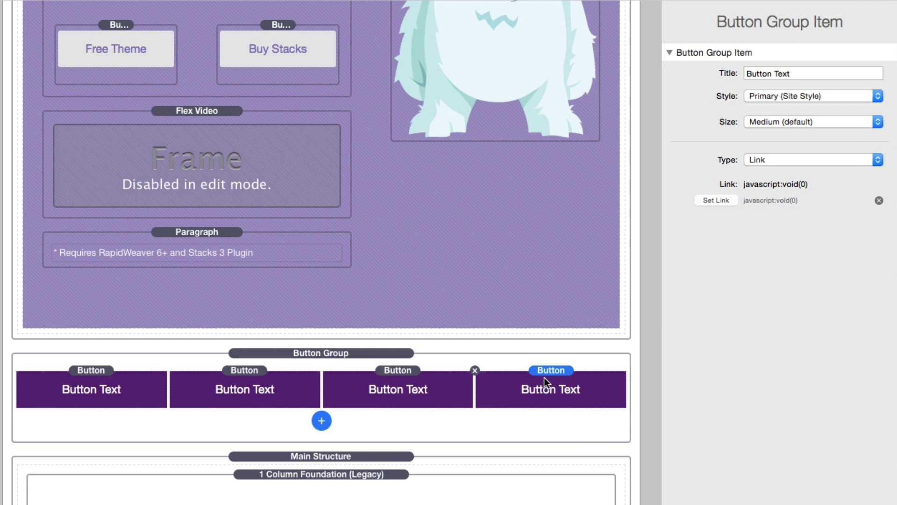
- Examine the settings of each button in the Button Group, including the title and the available button types
left_click(396, 371)
left_click(248, 370)
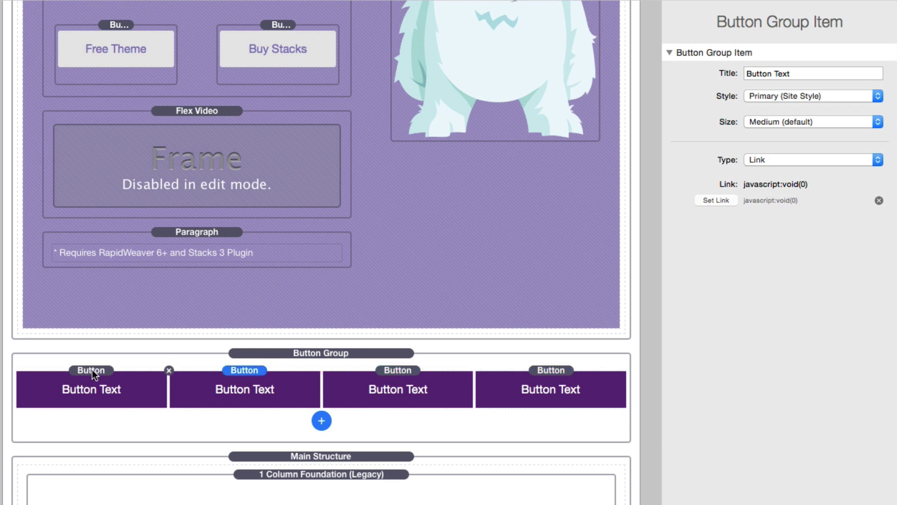
left_click(83, 367)
left_click(246, 370)
left_click(418, 380)
left_click(525, 377)
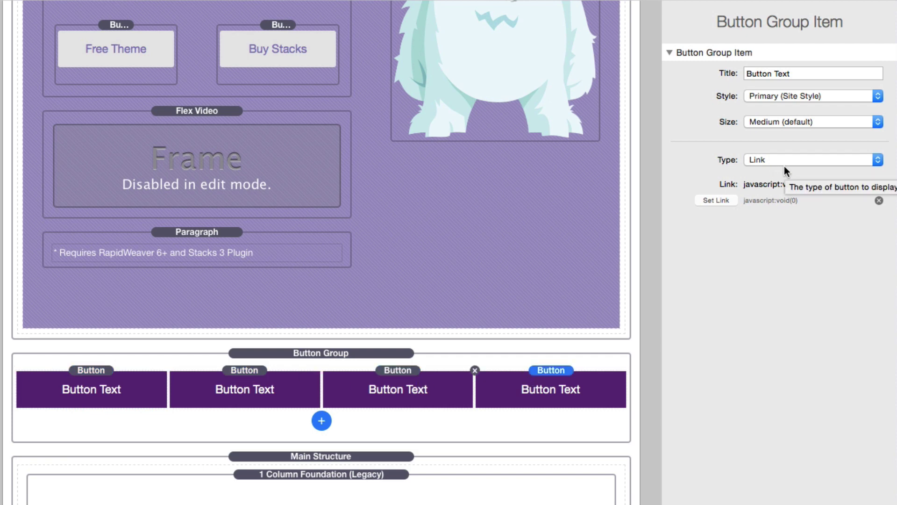
left_click(808, 74)
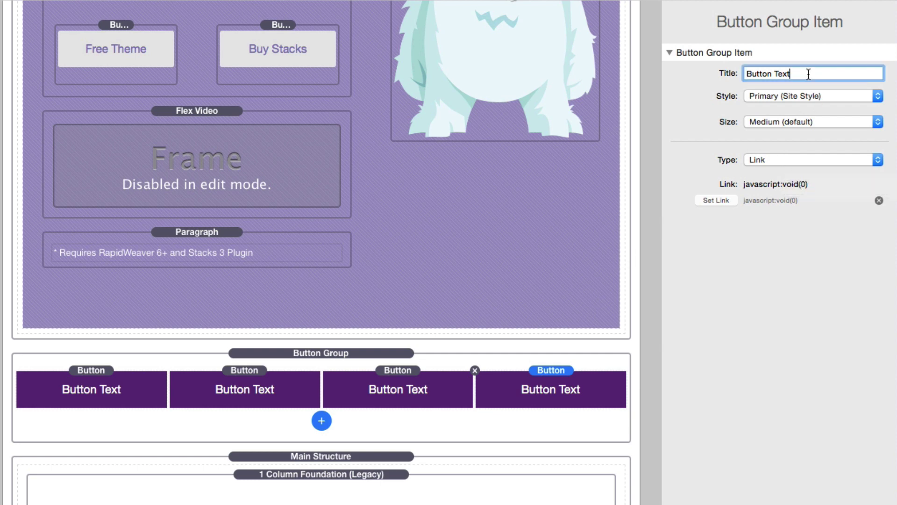
left_click(768, 161)
left_click(764, 223)
- Set the style of the third and first buttons in the Button Group to Secondary (Site Style)
left_click(416, 397)
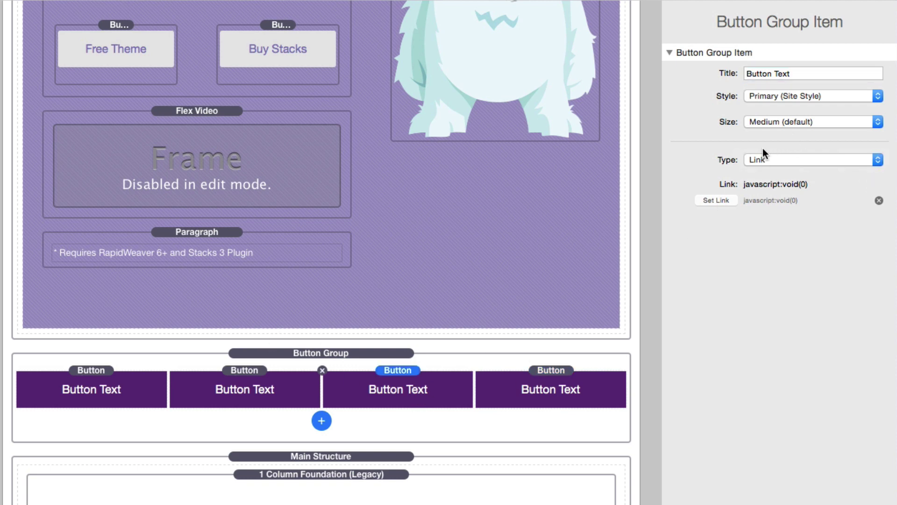
left_click(767, 99)
left_click(767, 104)
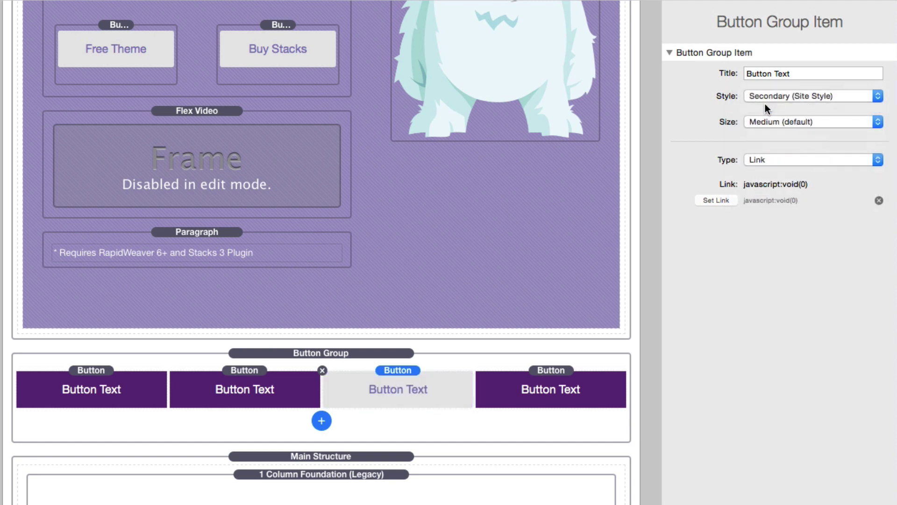
left_click(554, 374)
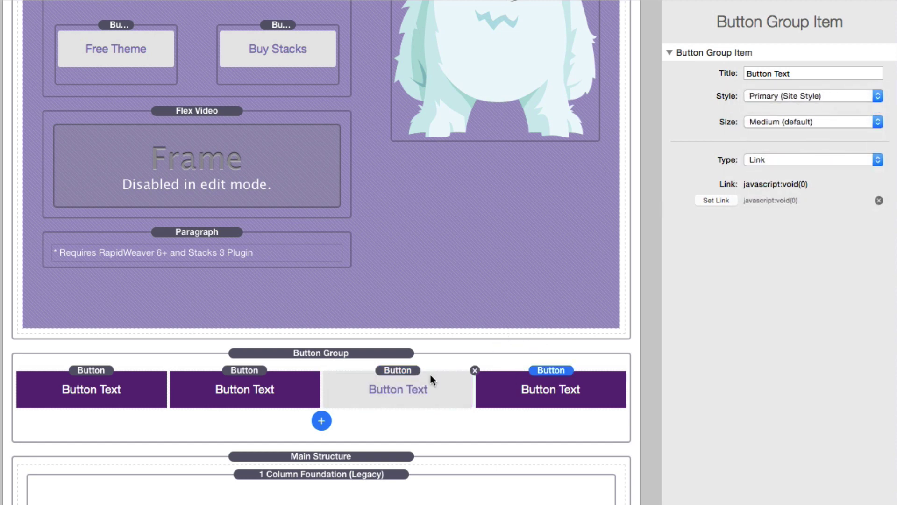
left_click(245, 369)
left_click(97, 371)
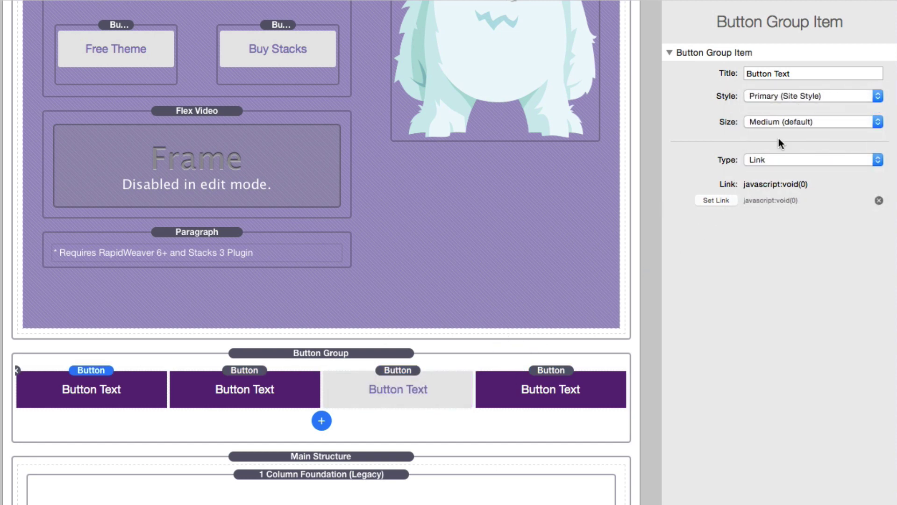
left_click(771, 96)
left_click(770, 109)
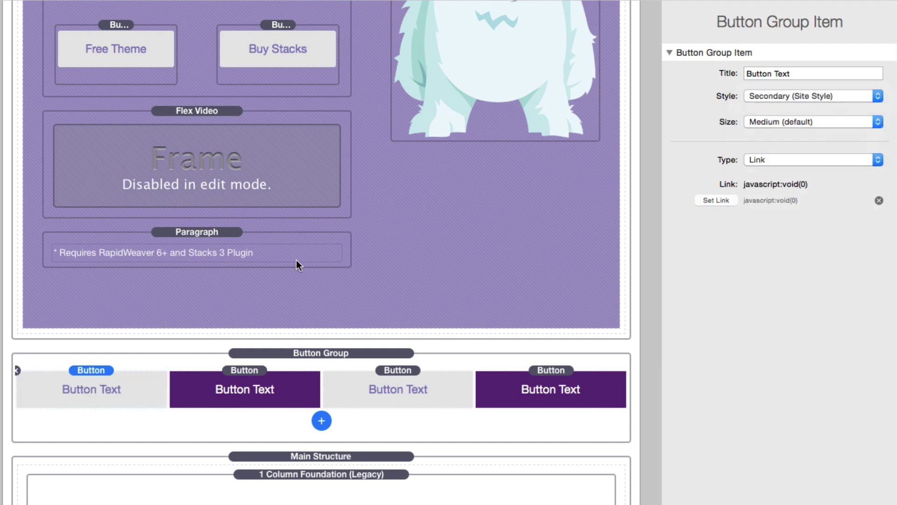
- Try adding two more buttons to the Button Group, and delete both of them
left_click(248, 391)
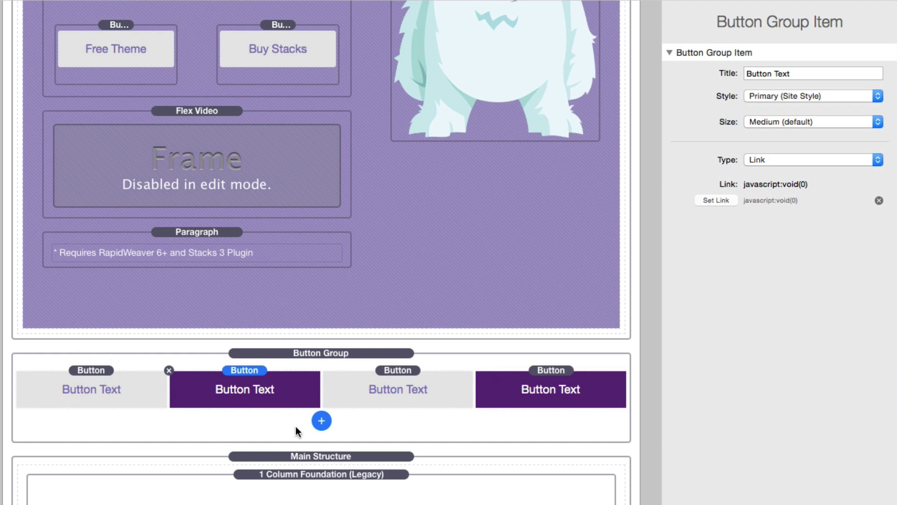
left_click(322, 421)
left_click(324, 422)
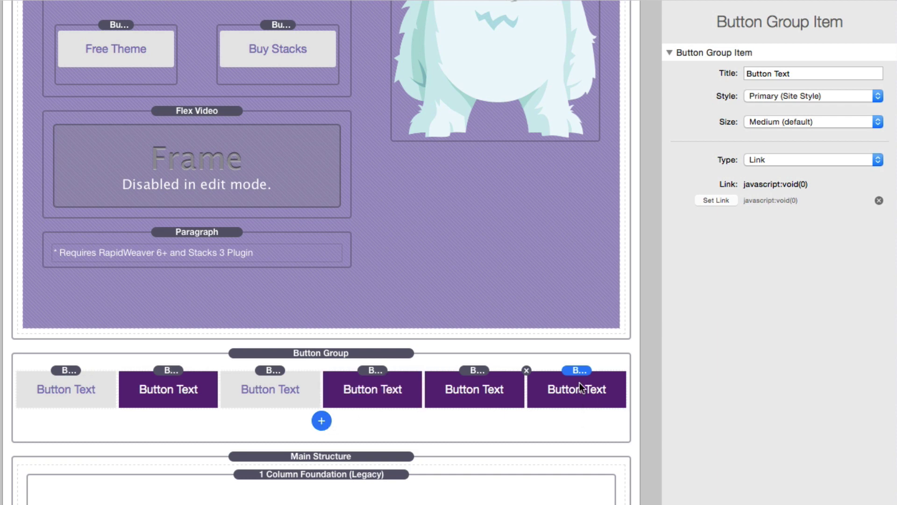
left_click(526, 371)
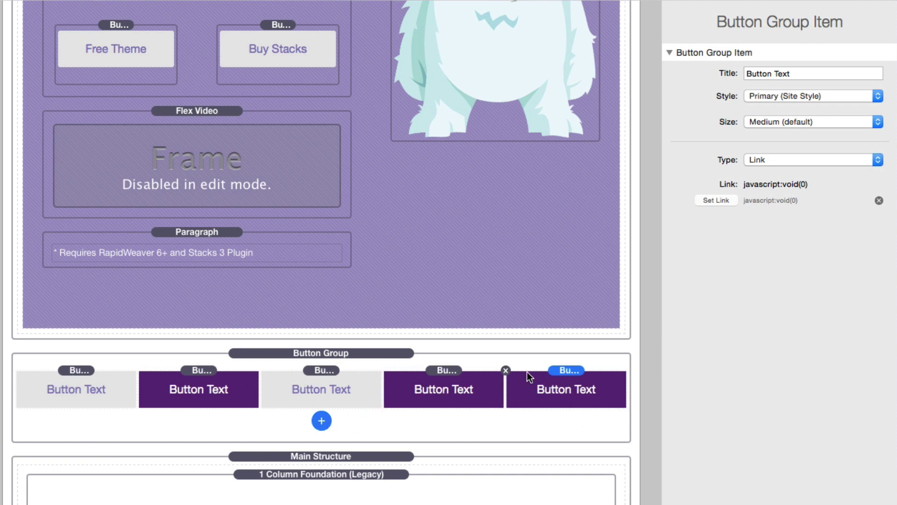
left_click(506, 370)
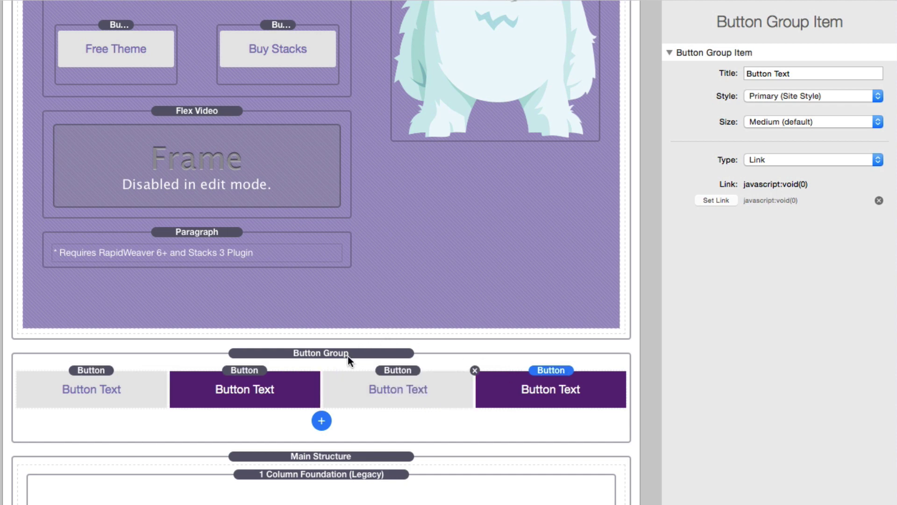
- Reorder the Button Group so the two Secondary buttons come first, followed by the two Primary buttons
left_click_drag(235, 372, 111, 369)
left_click_drag(248, 374, 437, 404)
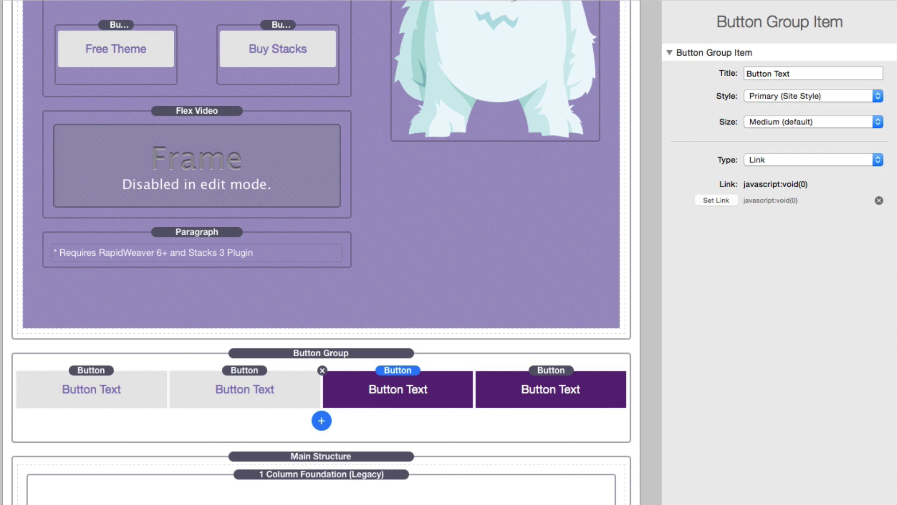
- Add an SEO Helper stack above the Button Group, insert a Facebook Open Graph item in it, and view its meta properties
left_click_drag(240, 260, 326, 352)
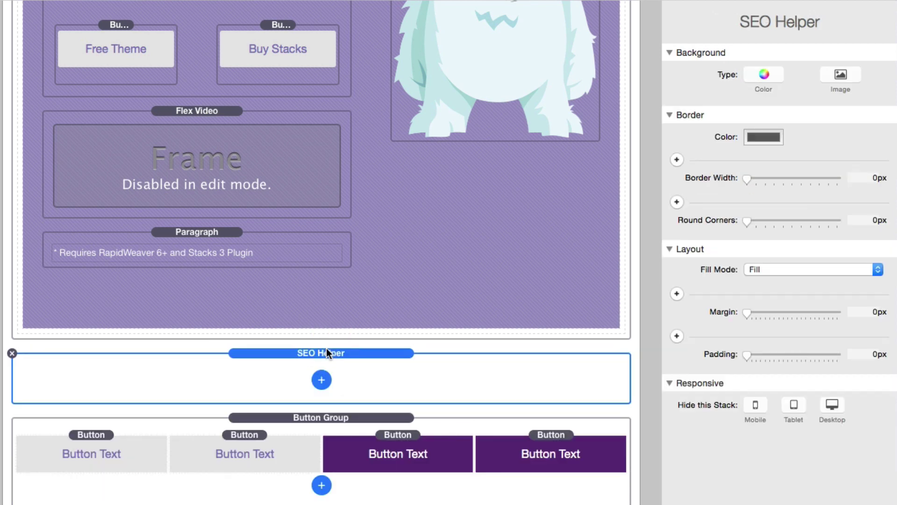
left_click(322, 379)
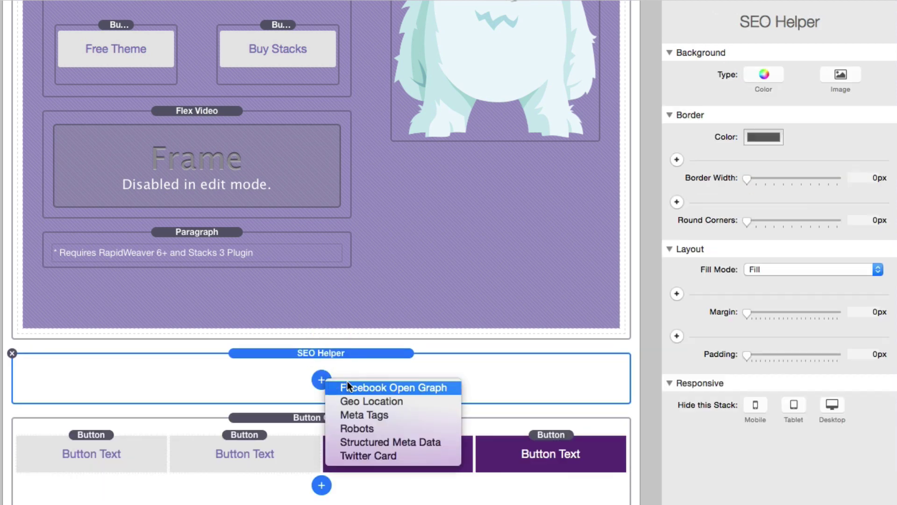
left_click(358, 386)
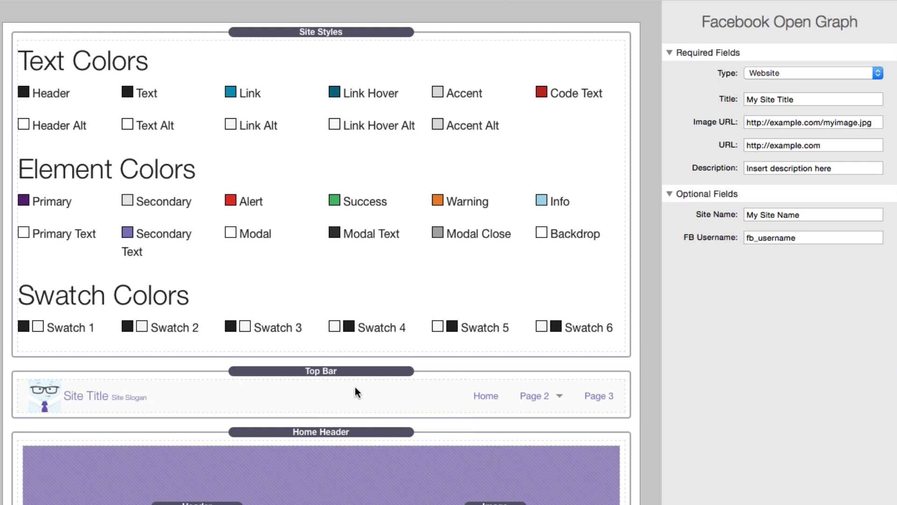
scroll(355, 388, "down", 15)
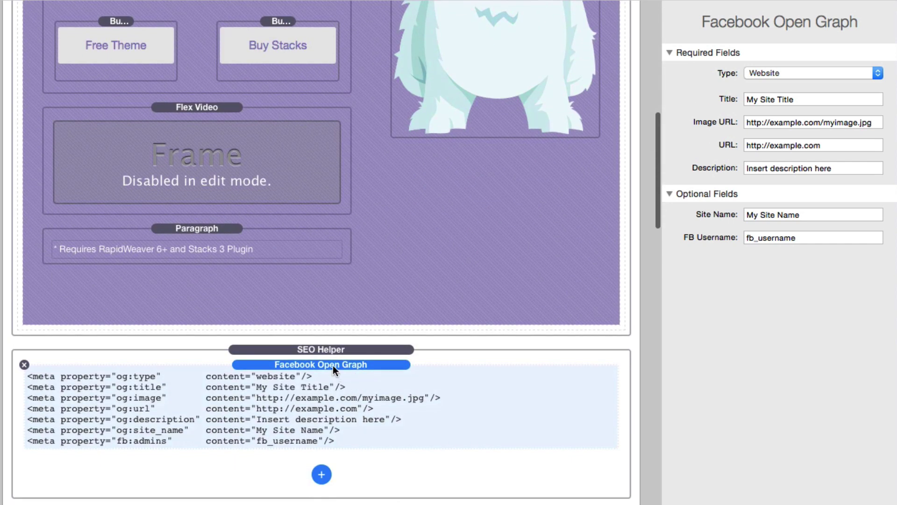
scroll(333, 365, "down", 1)
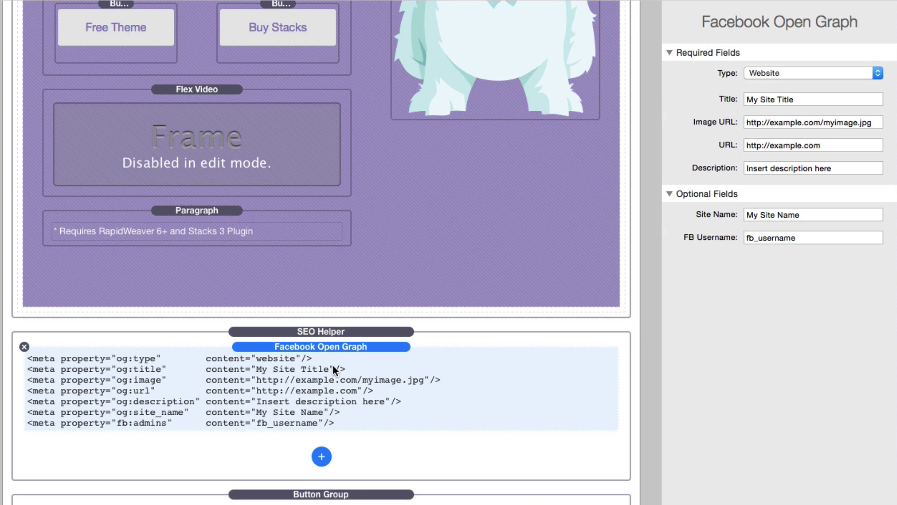
- View the item types that can be added to the SEO Helper stack, without adding another one
left_click(322, 458)
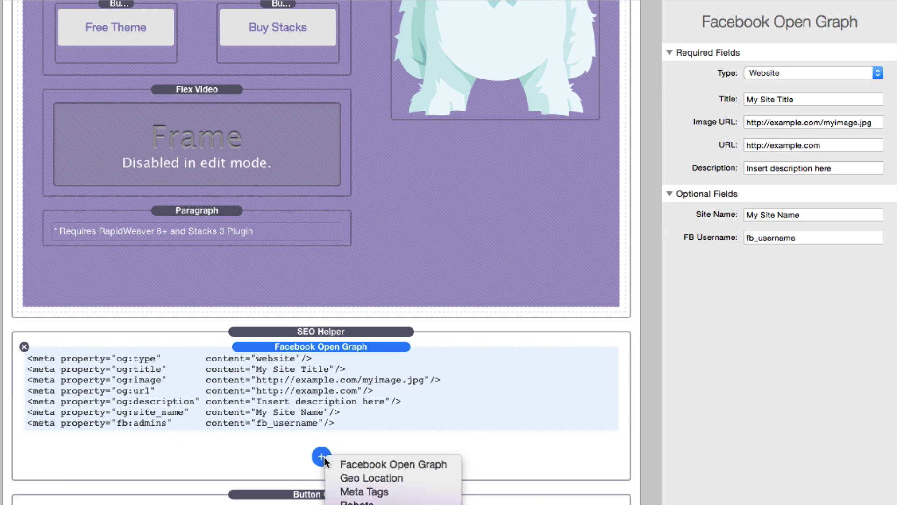
left_click(282, 453)
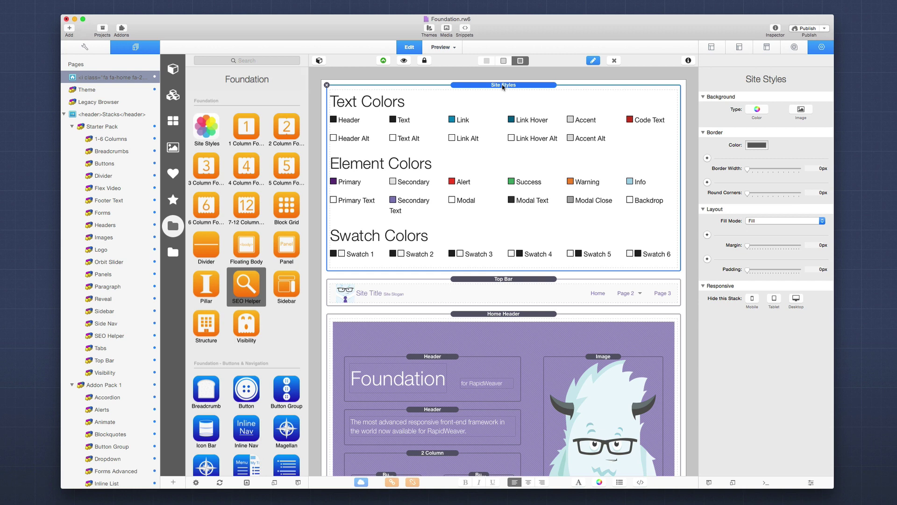
- Preview the home page, read the Foundation version notice at its top, and return to edit mode
key("super+r")
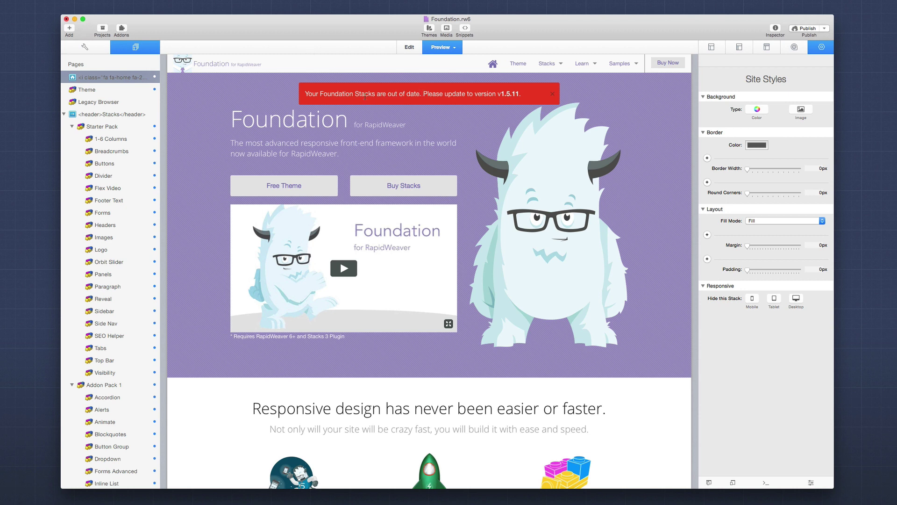
left_click_drag(305, 93, 409, 101)
left_click(427, 104)
left_click(410, 47)
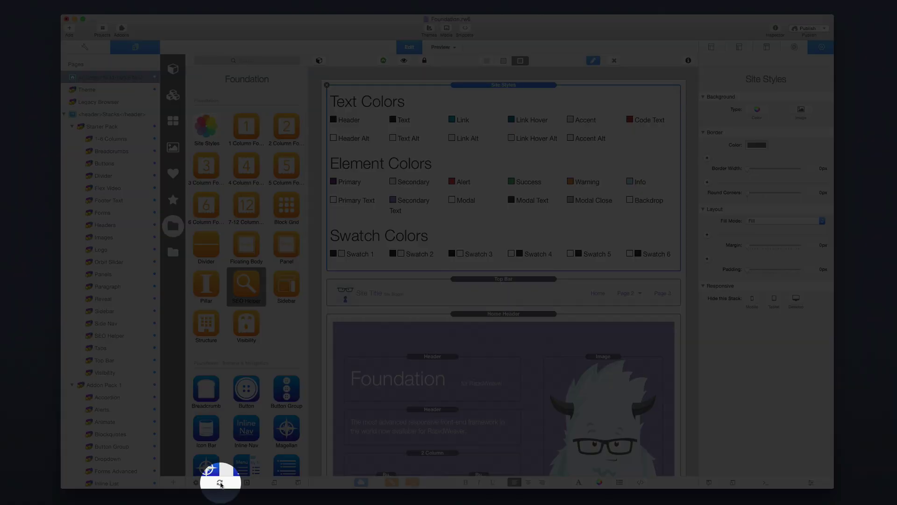
- Open the Stack Updates window and check for available stack updates
left_click(220, 482)
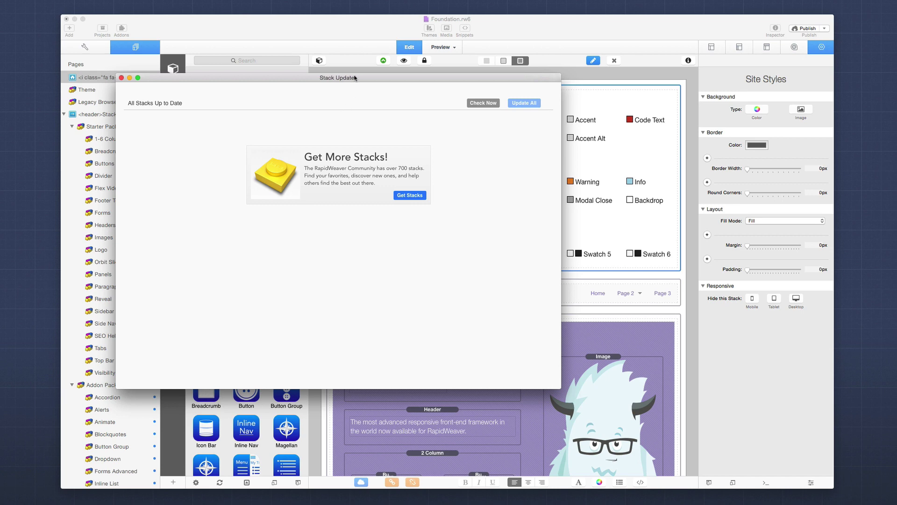
left_click_drag(354, 78, 367, 79)
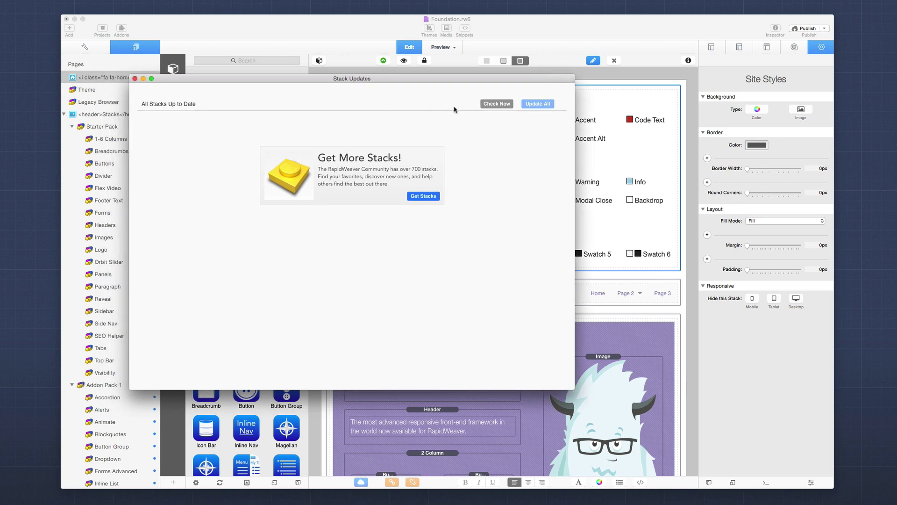
left_click(491, 108)
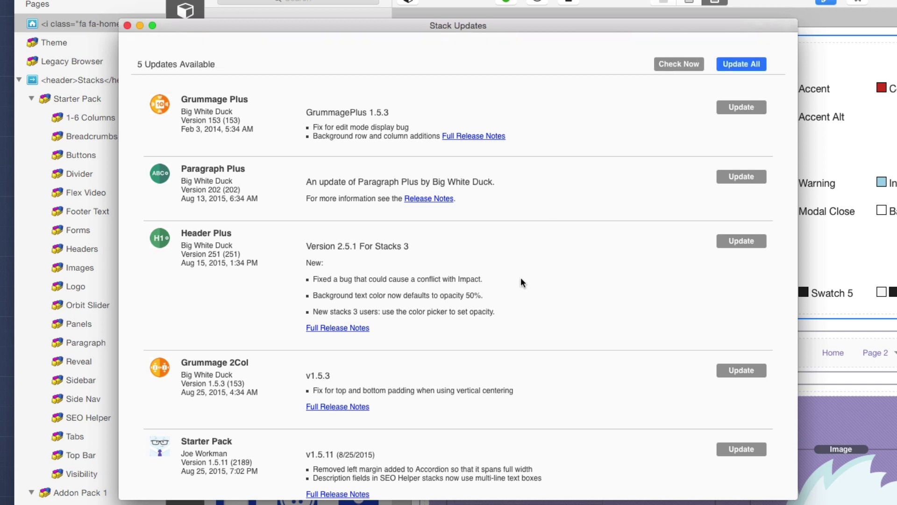
- Review the release information of the listed stack updates and install all of them
scroll(521, 278, "down", 5)
scroll(521, 282, "up", 5)
scroll(491, 223, "down", 2)
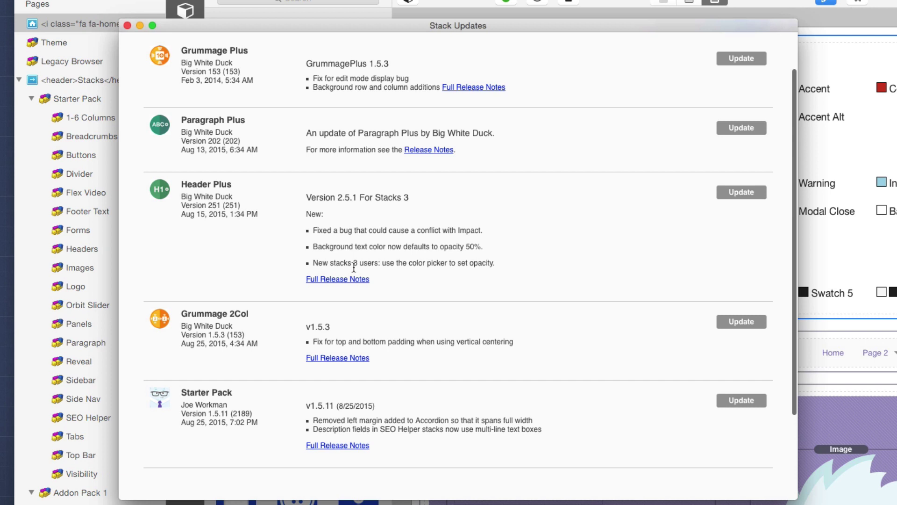
scroll(344, 236, "down", 2)
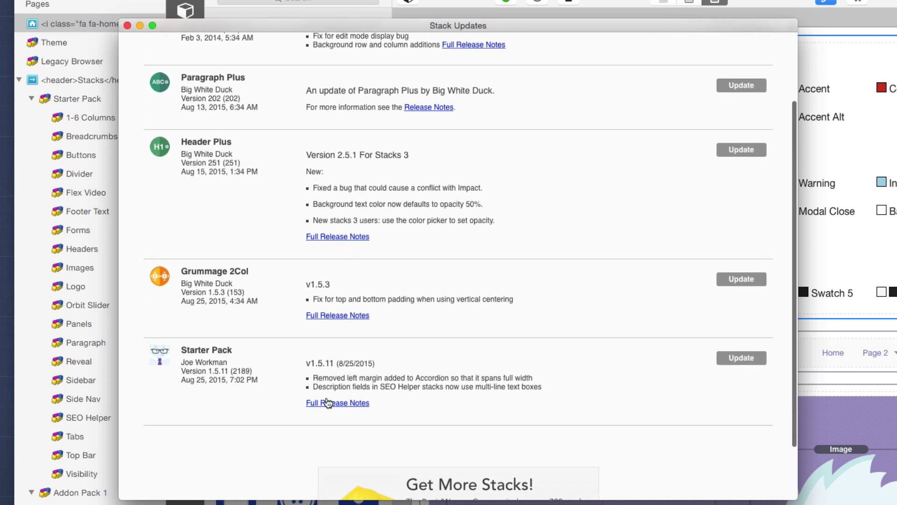
scroll(341, 237, "up", 4)
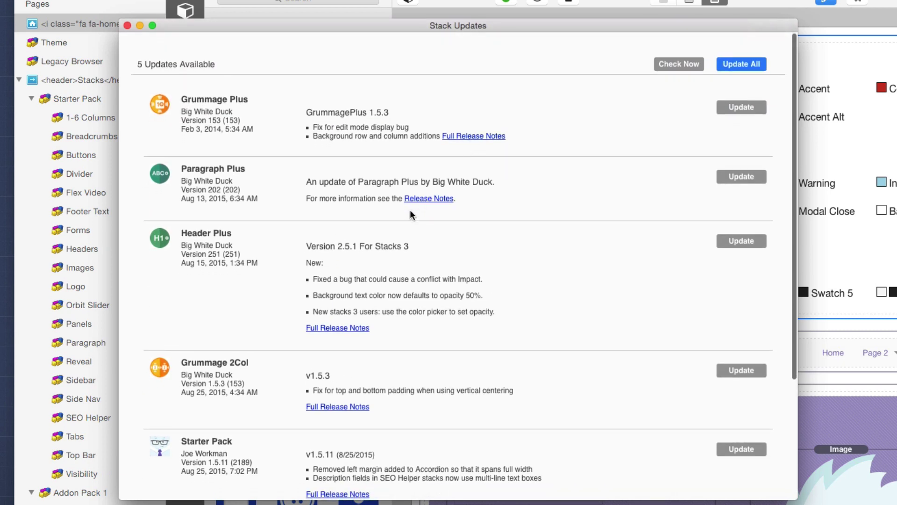
scroll(366, 318, "down", 2)
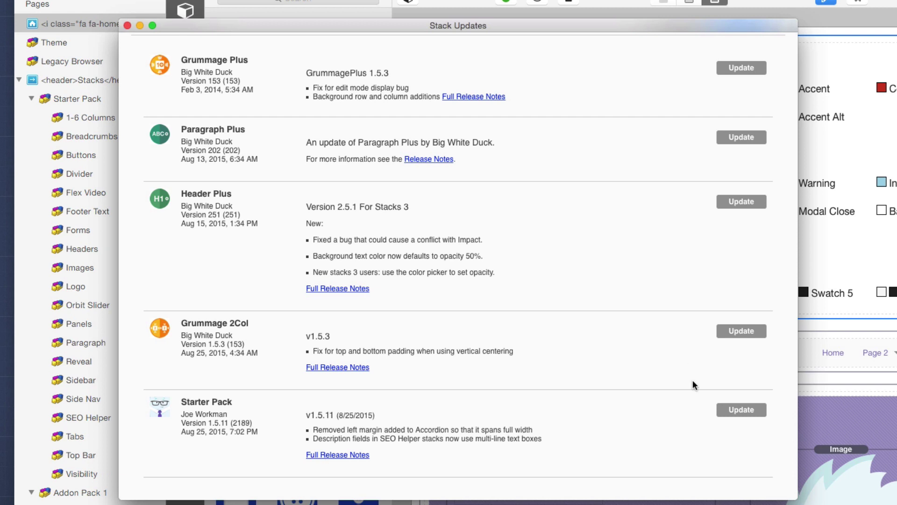
scroll(641, 263, "up", 2)
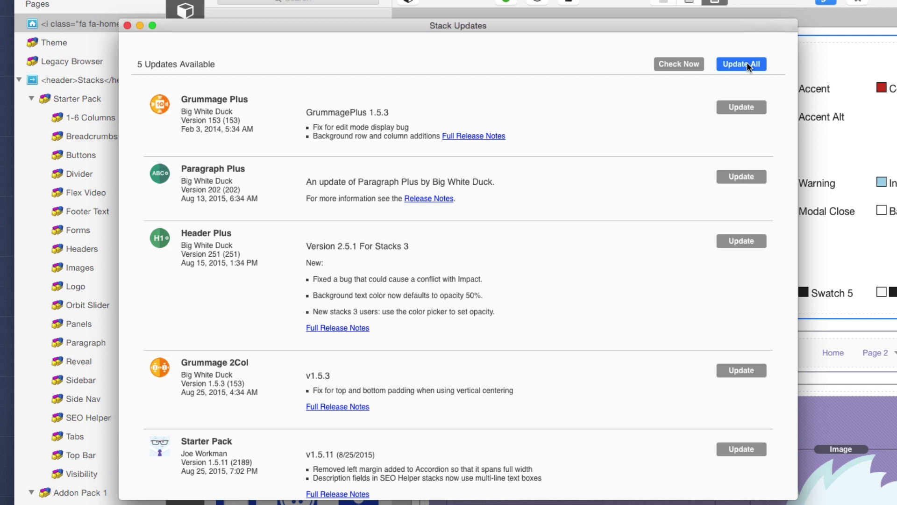
left_click(746, 65)
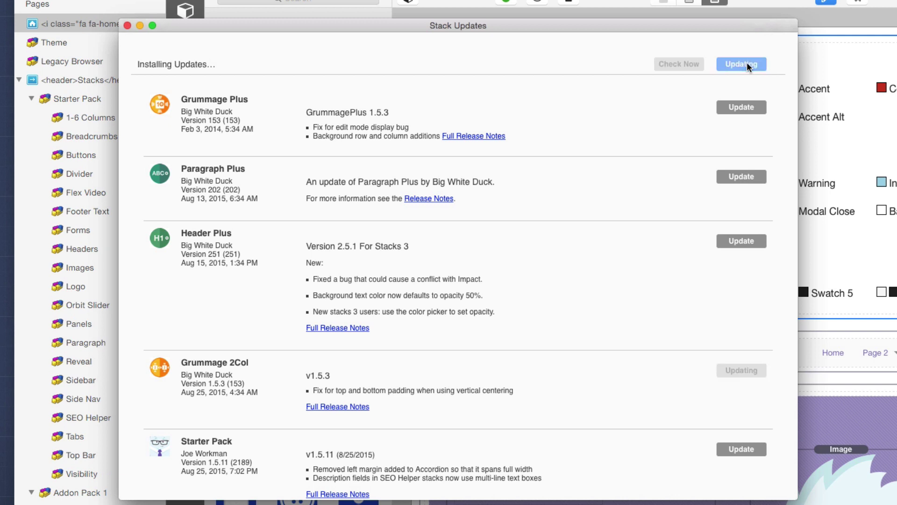